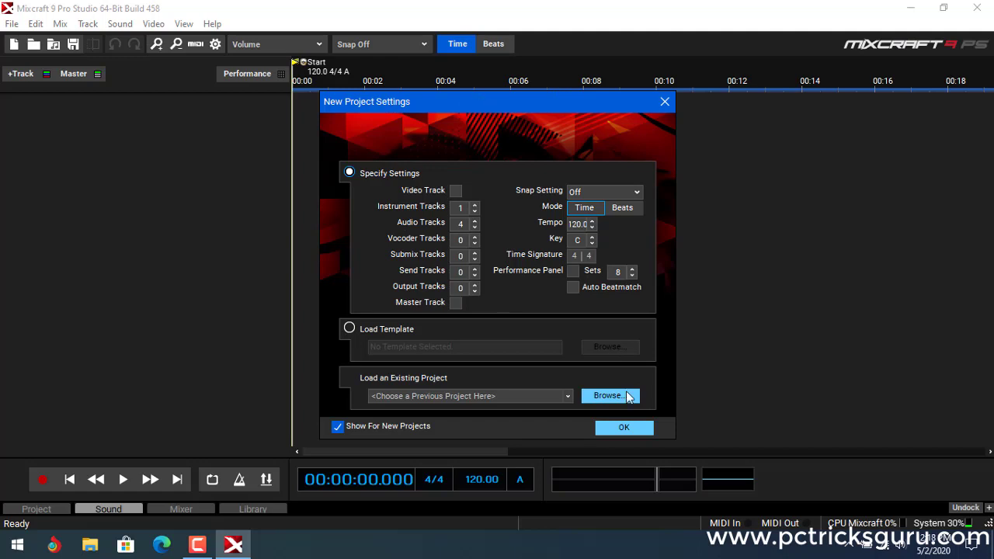
- Create a project with one instrument and four audio tracks, and arm Audio Track 2 to record from Microphone (GS3)
click(627, 427)
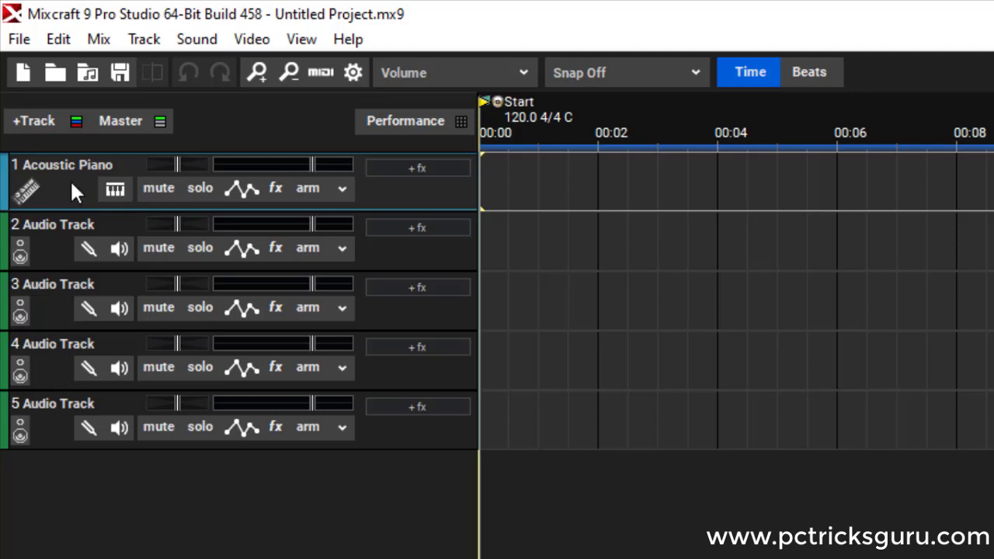
click(54, 262)
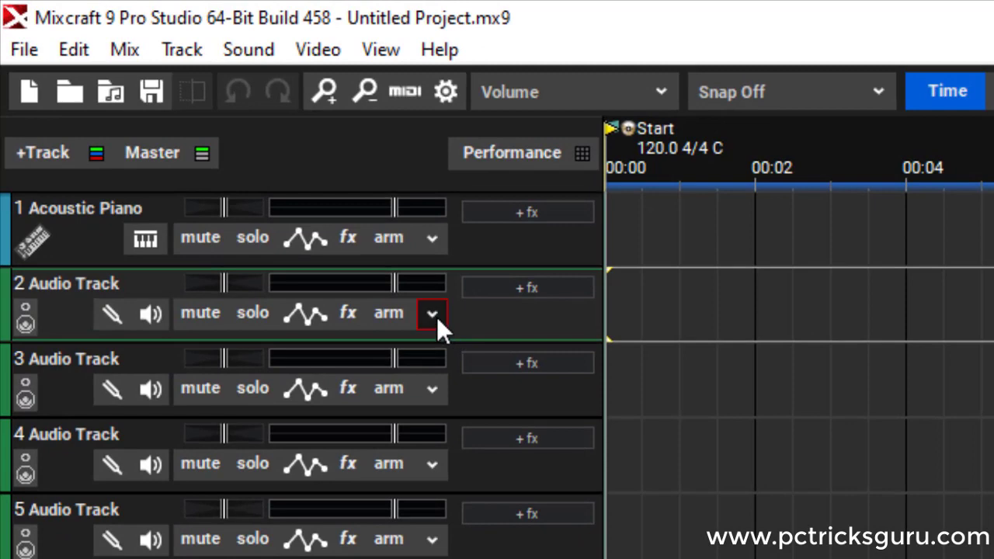
click(432, 315)
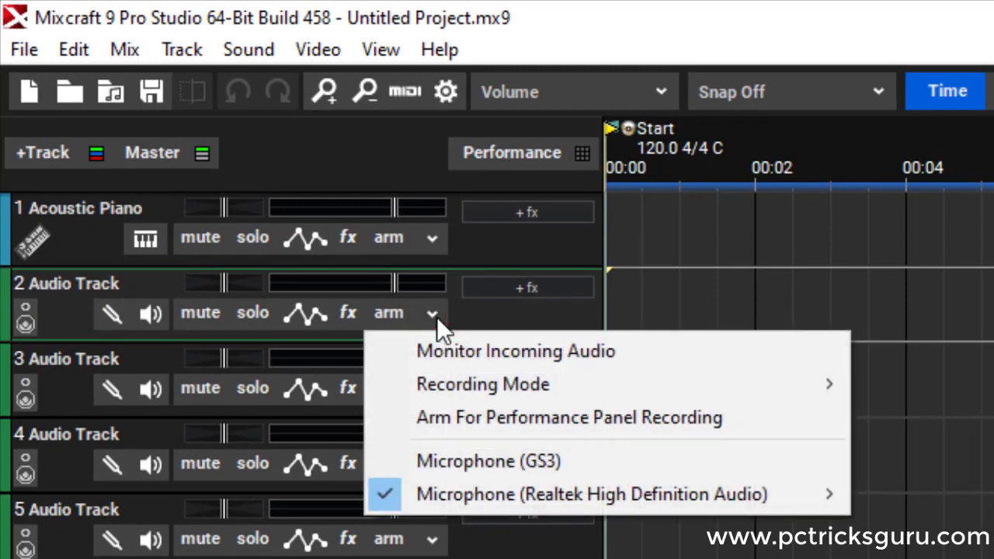
click(529, 465)
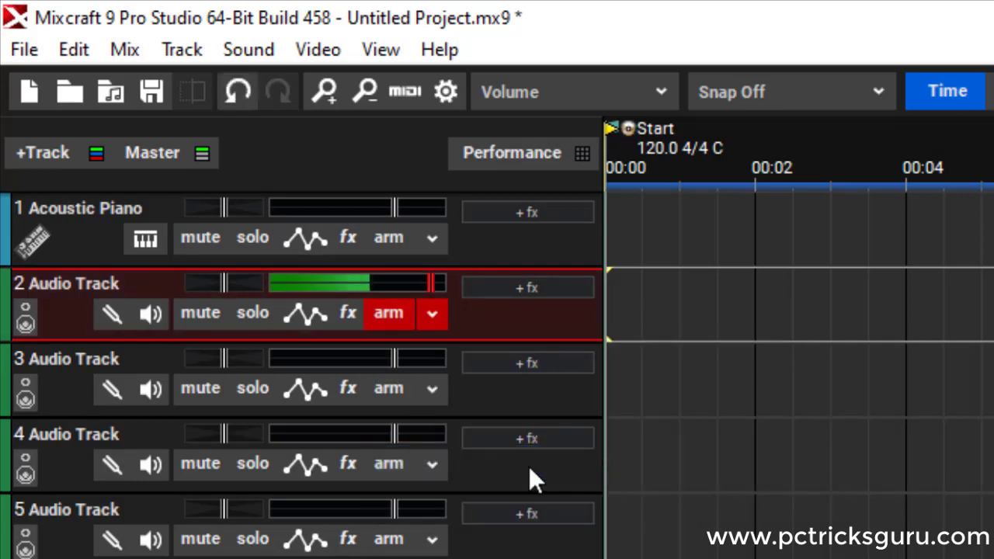
click(386, 314)
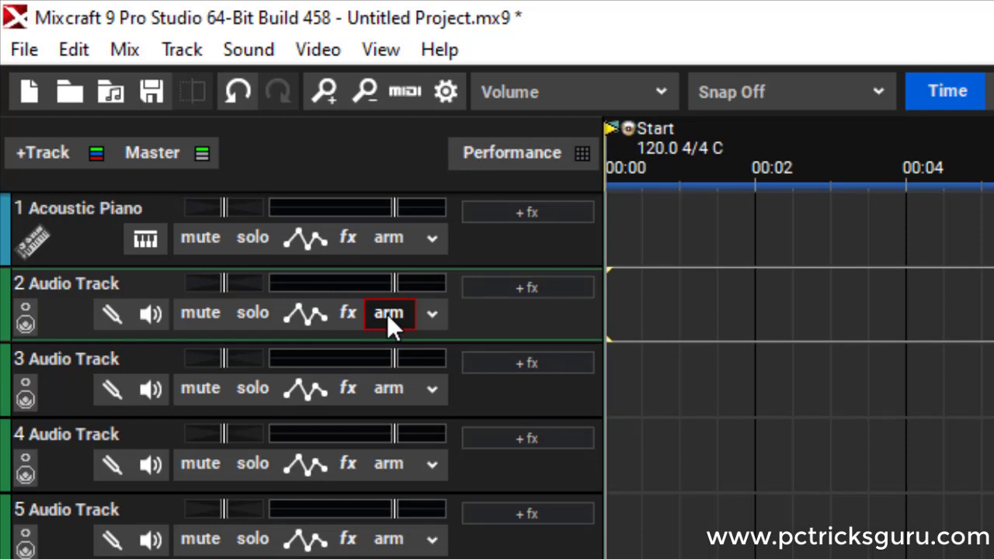
click(389, 314)
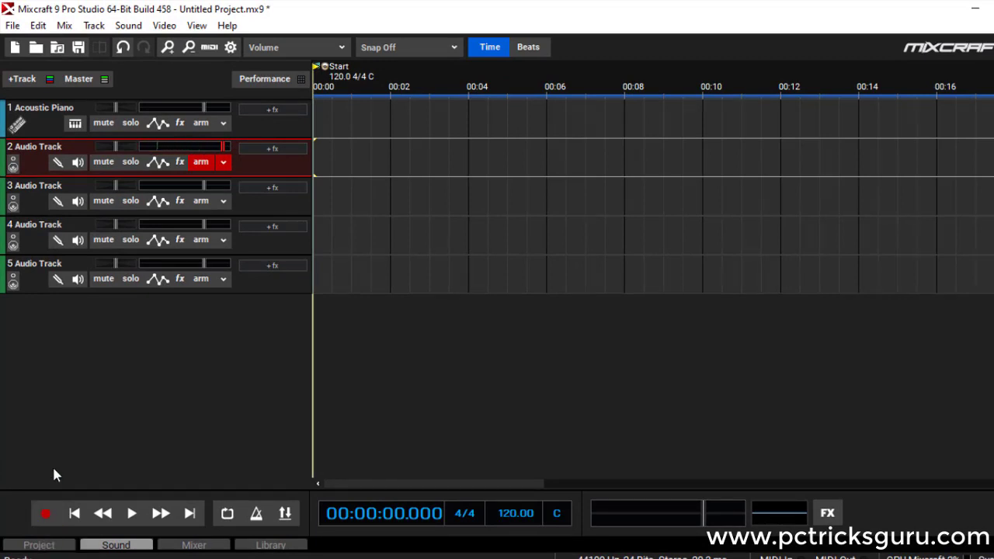
- Record a vocal clip of about 11.7 seconds on track 2 and play it back from the start
click(47, 514)
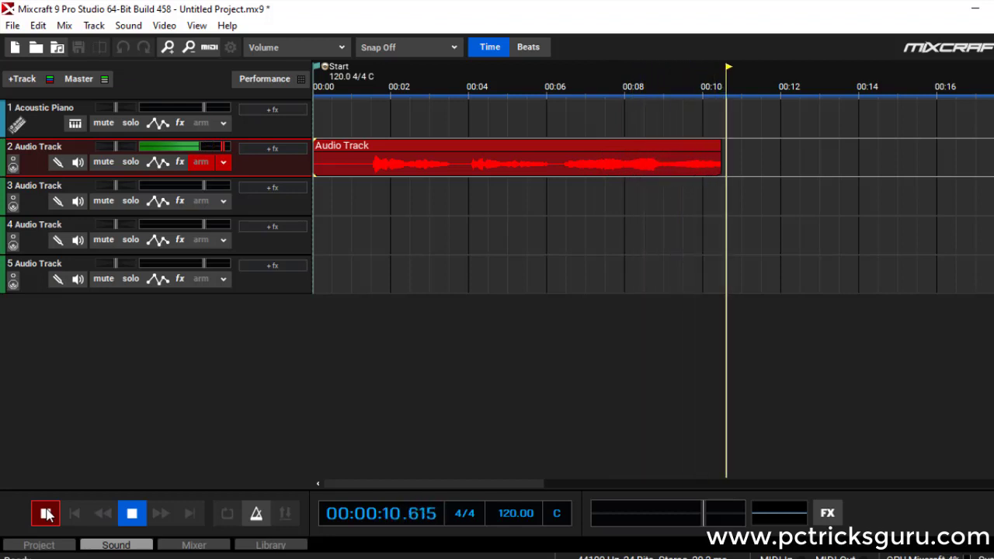
click(46, 513)
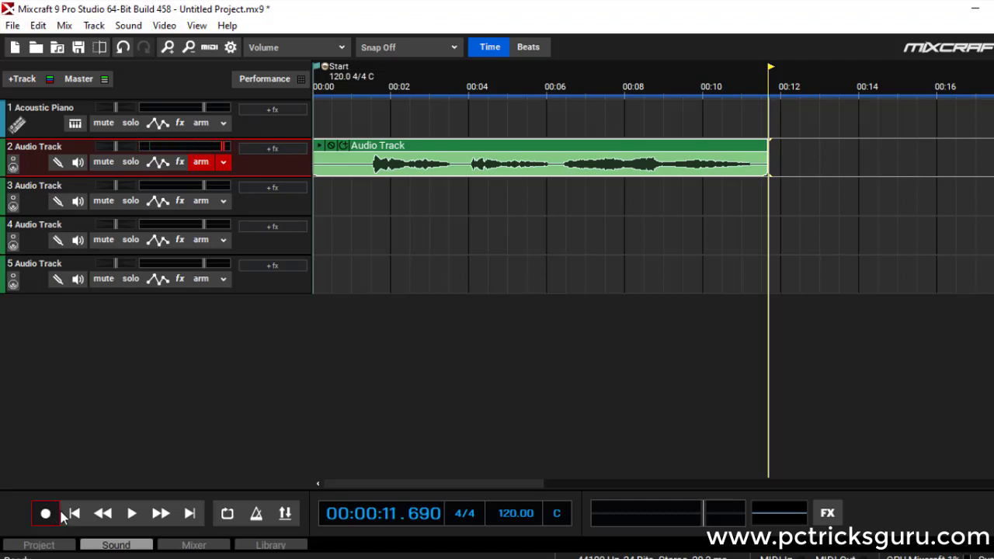
click(74, 515)
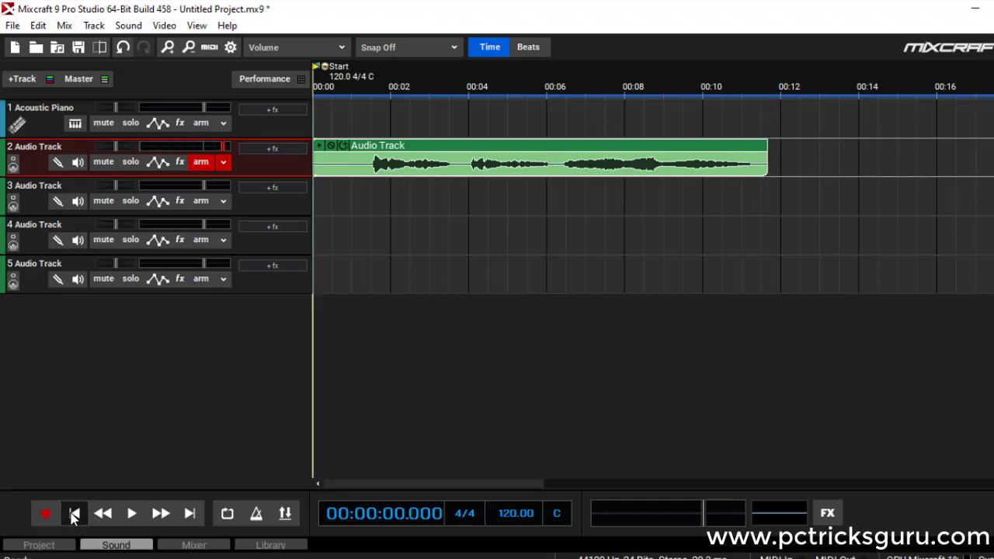
click(130, 516)
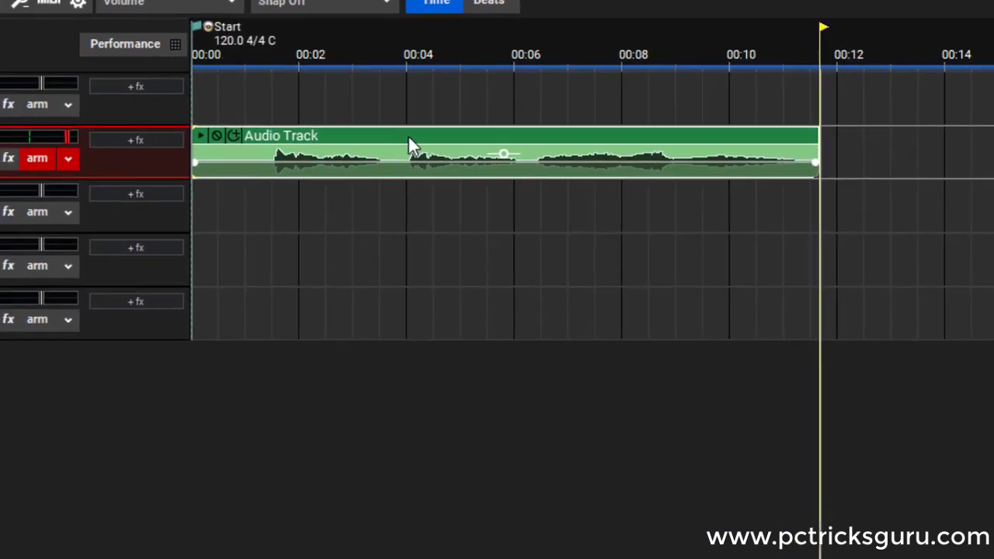
- Enable 30% noise reduction on the recorded clip, with the noise region covering the silence from its start to just before the first sound
click(372, 163)
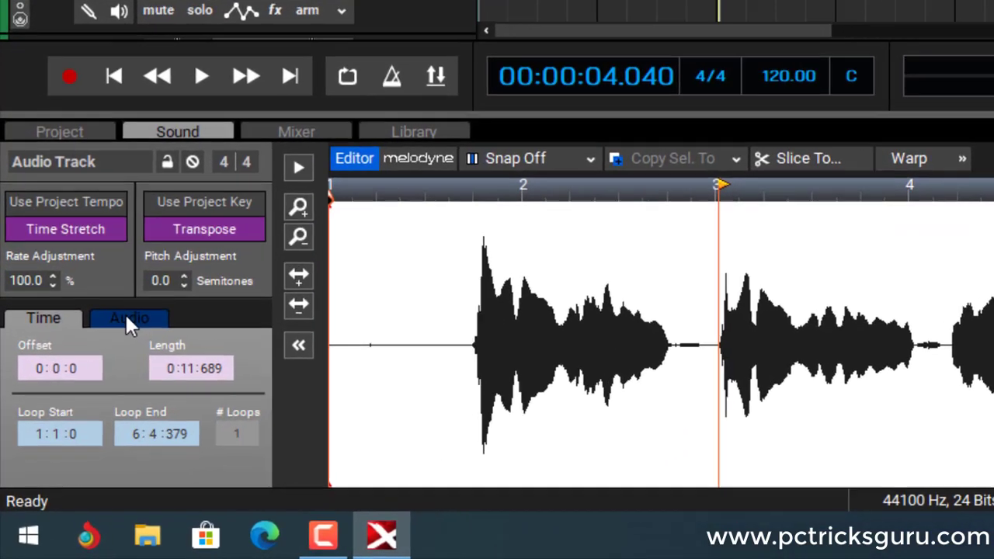
click(128, 318)
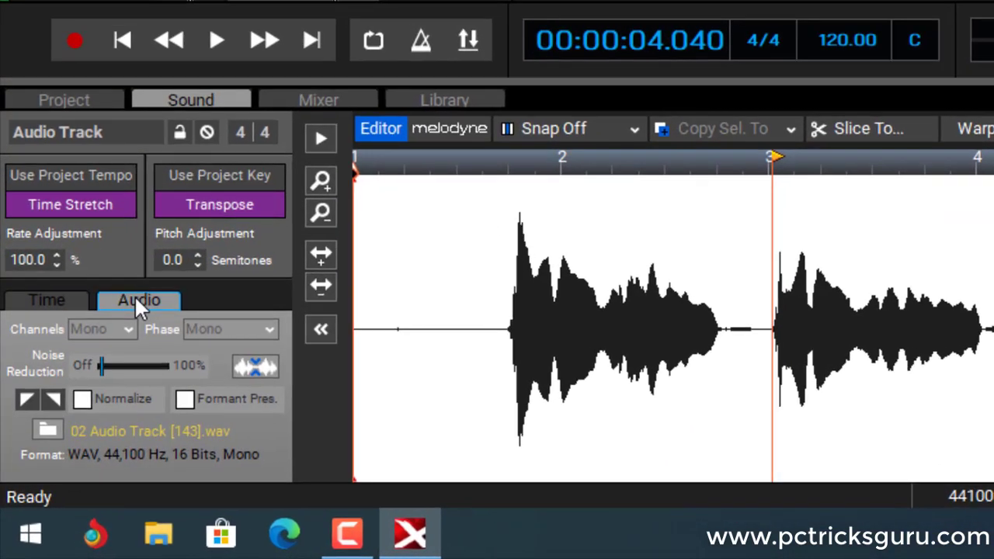
click(256, 368)
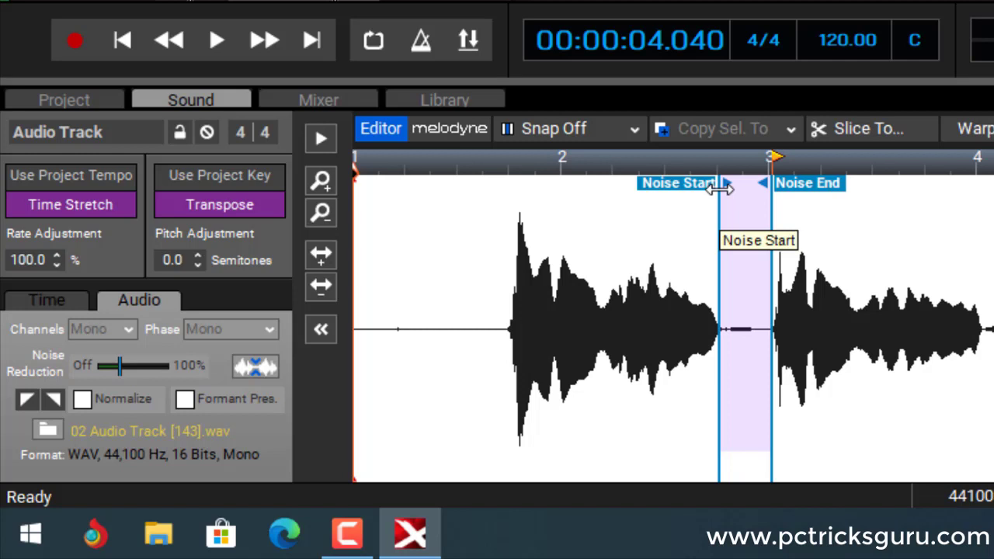
drag(717, 186, 356, 199)
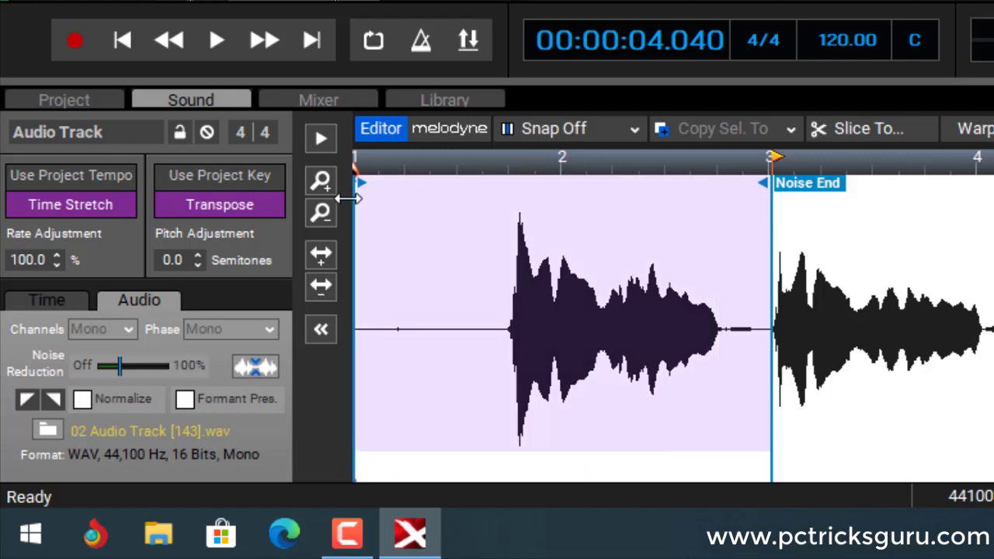
drag(768, 184, 500, 189)
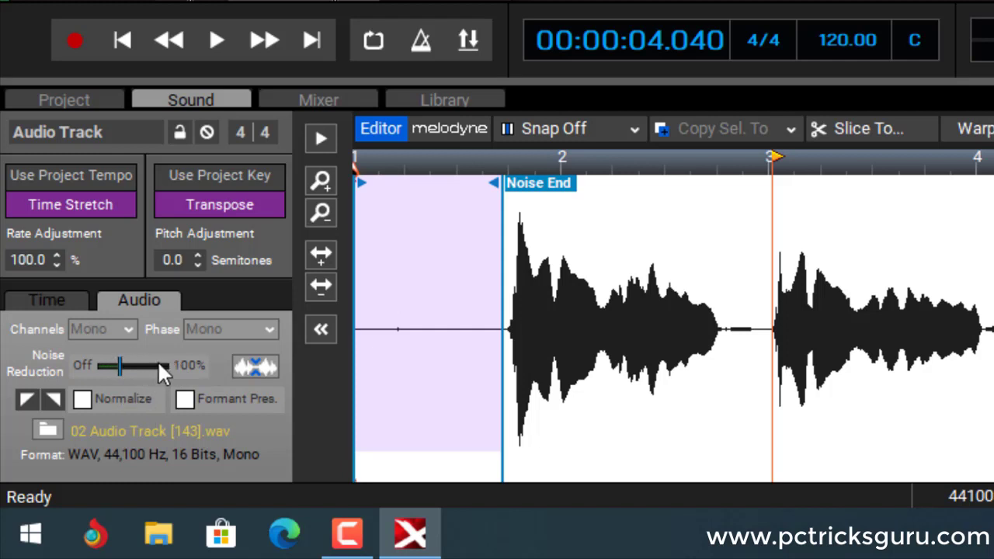
mouse_move(160, 366)
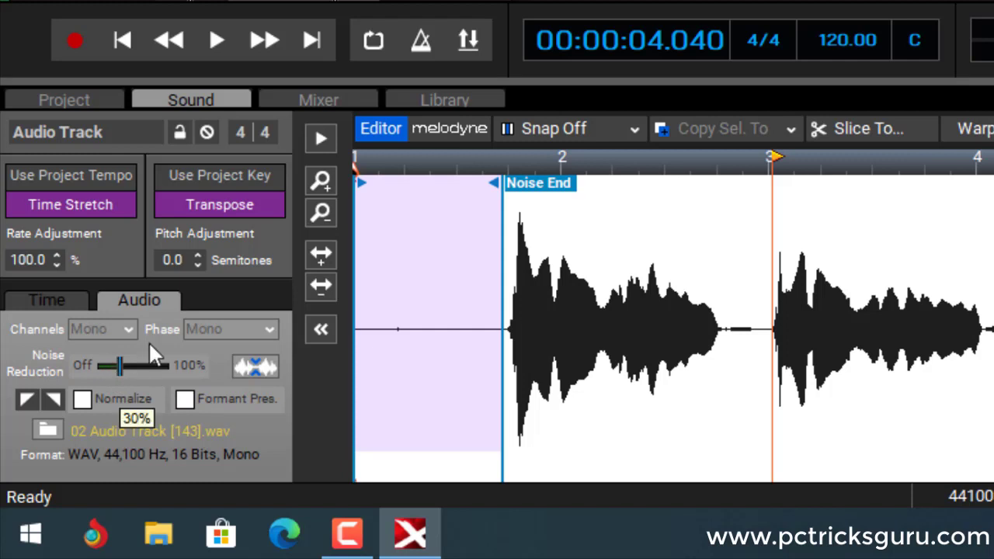
- Play the noise-reduced clip from the start and hide the sound editing area
click(121, 43)
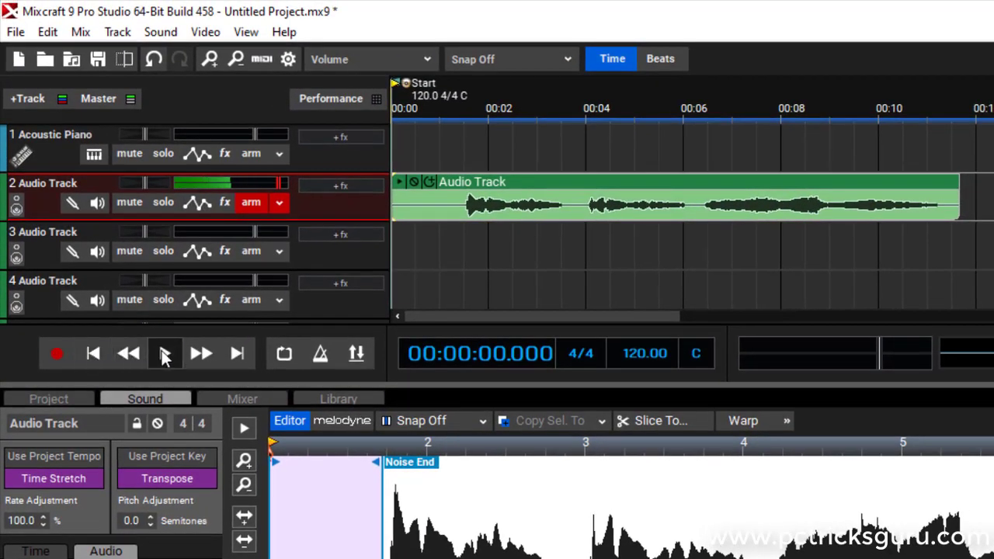
click(165, 356)
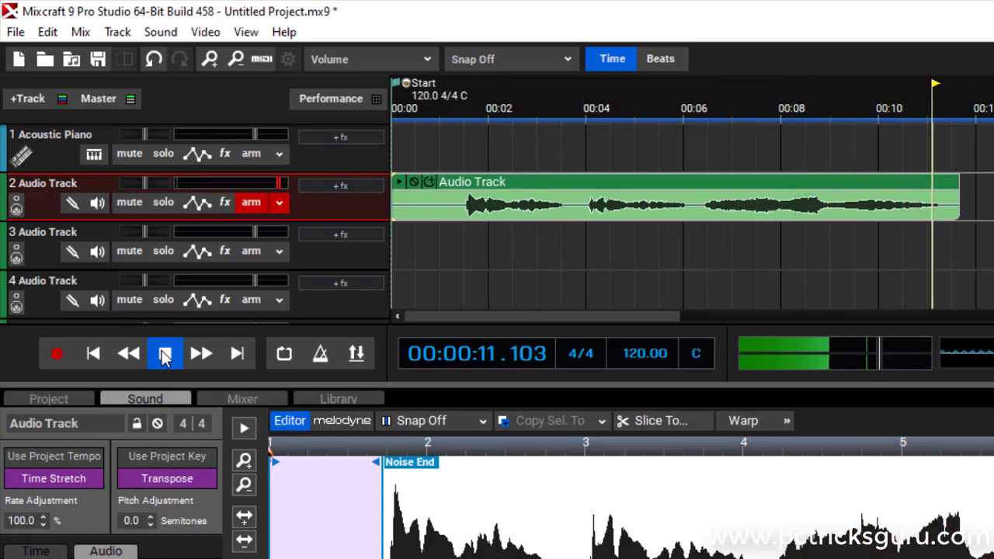
click(165, 355)
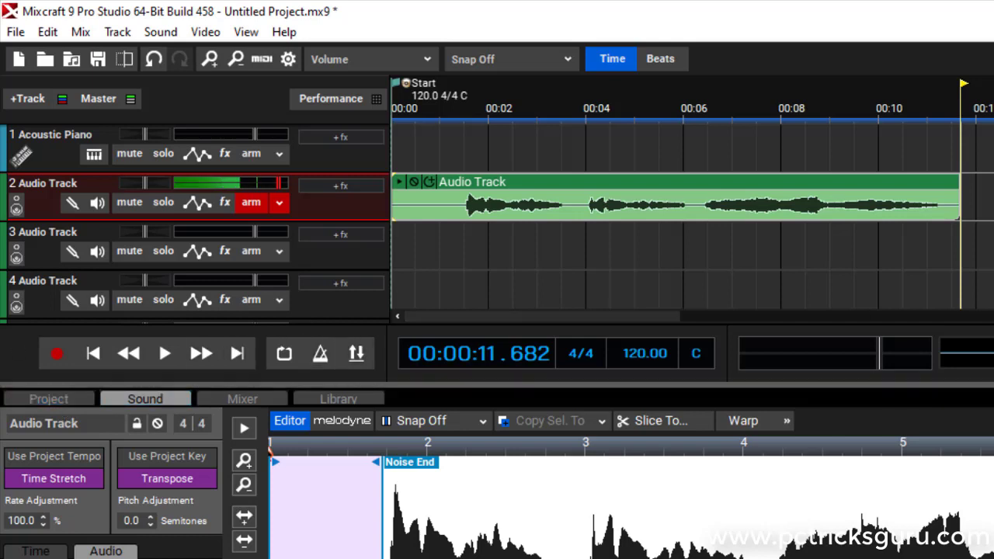
key(ctrl+d)
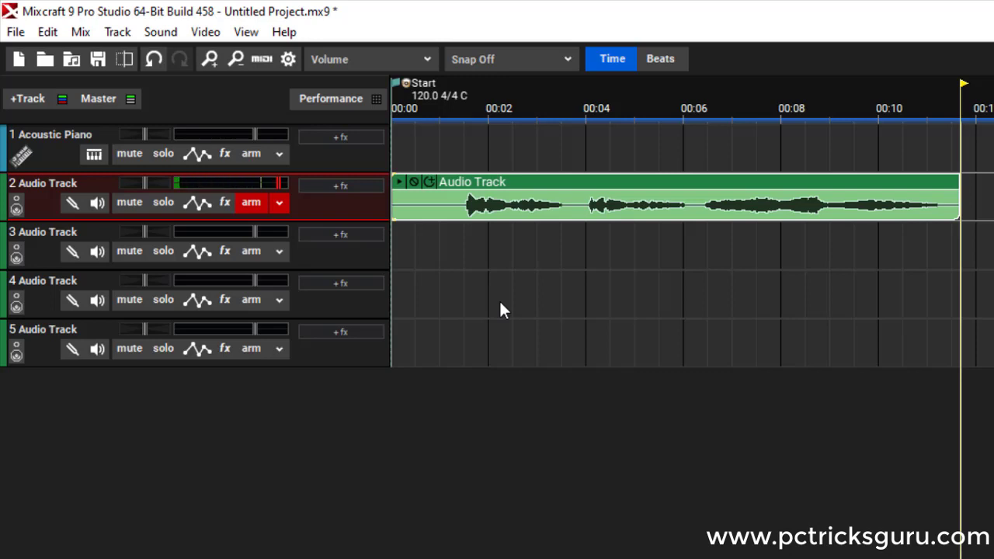
- Disarm track 2 and add the Acoustica Compressor to its effect list
click(249, 202)
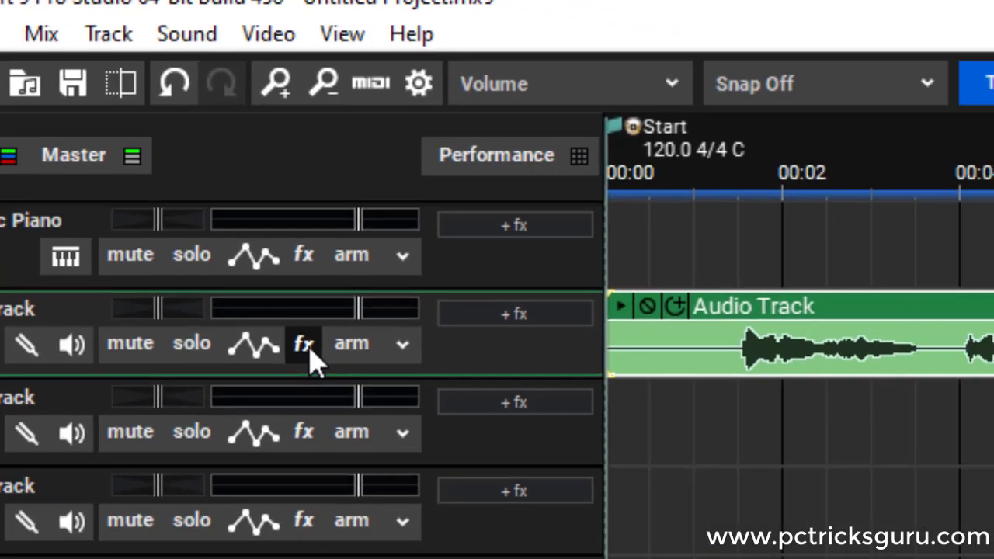
click(452, 408)
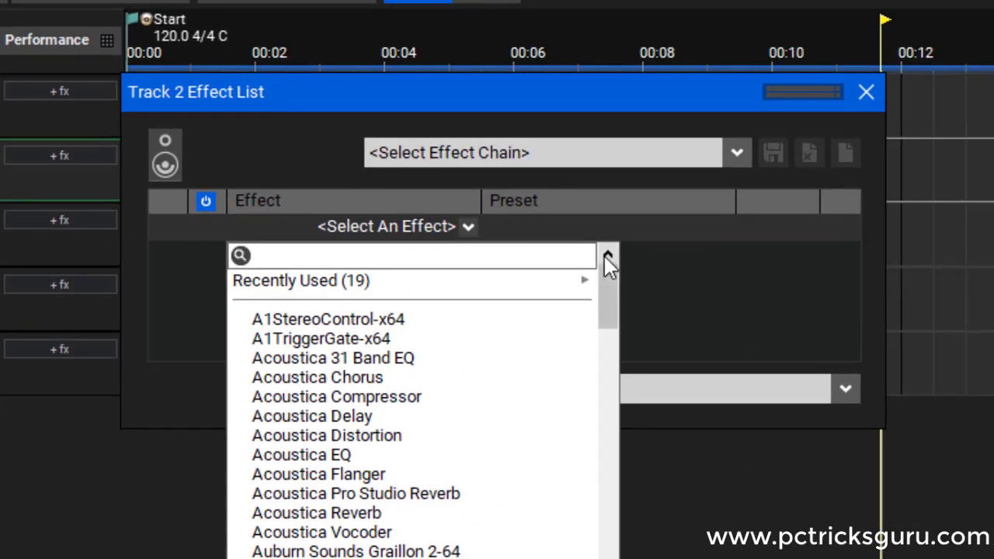
click(468, 226)
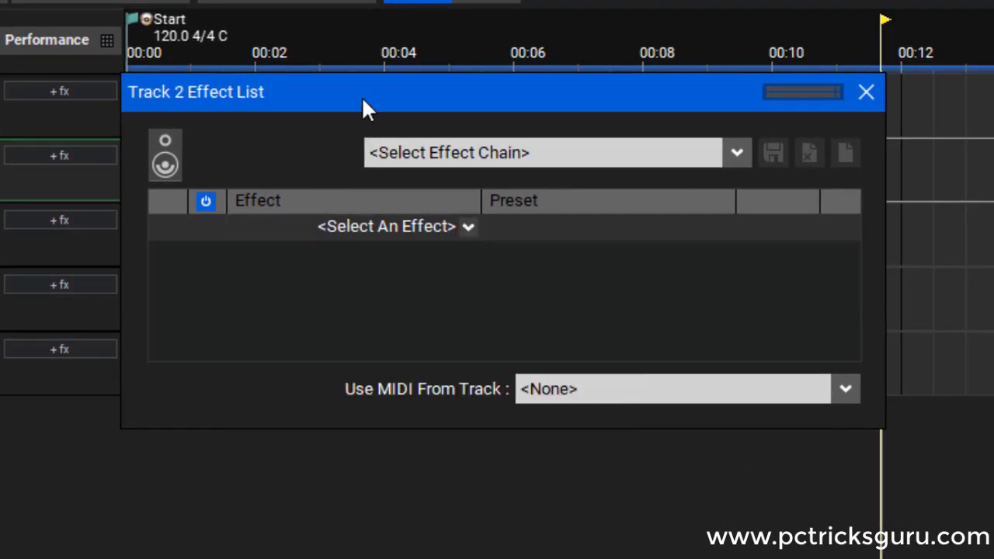
drag(361, 96, 424, 138)
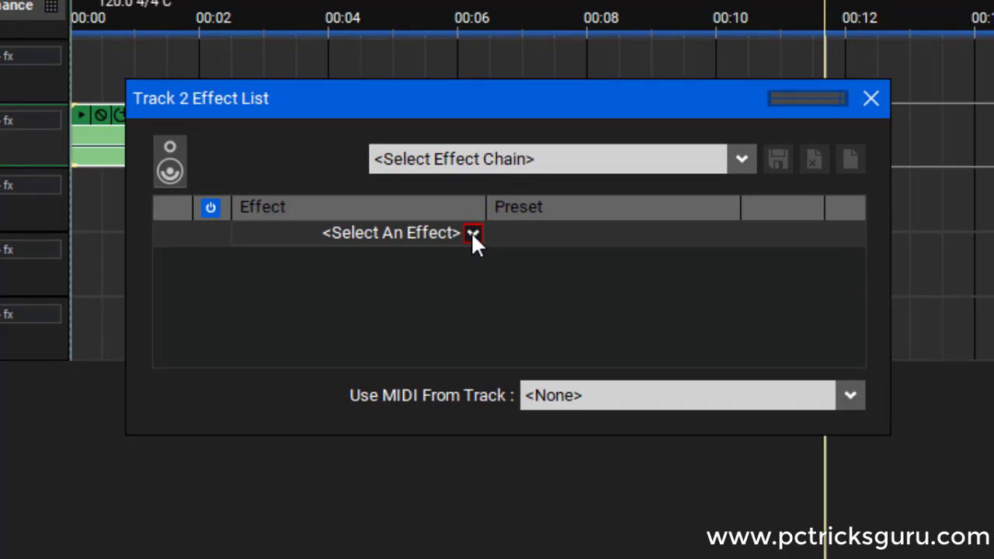
click(473, 233)
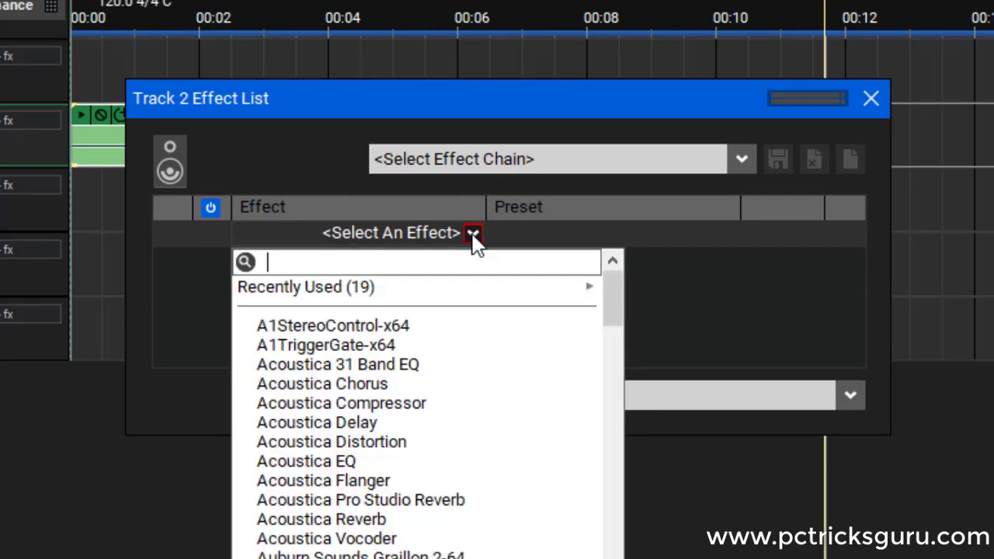
click(425, 402)
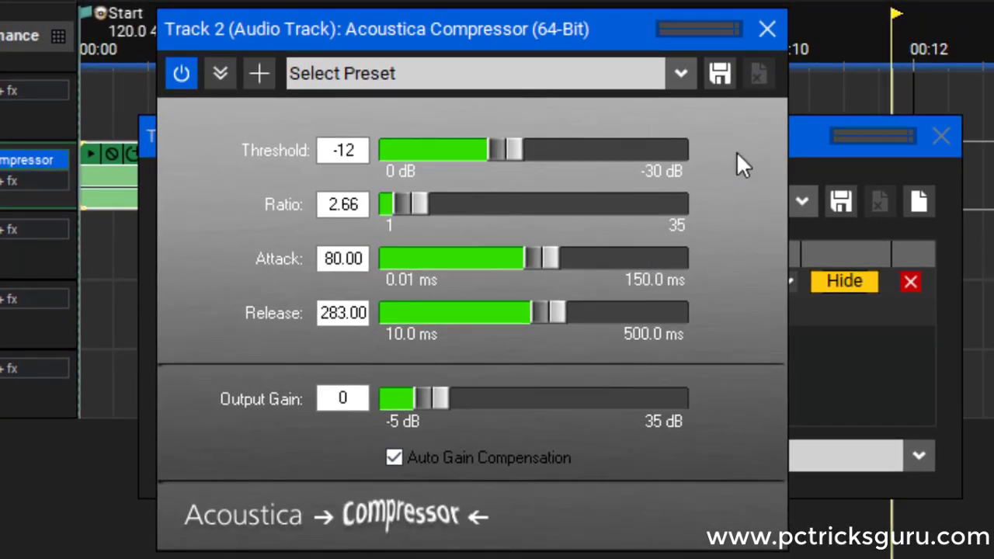
click(766, 34)
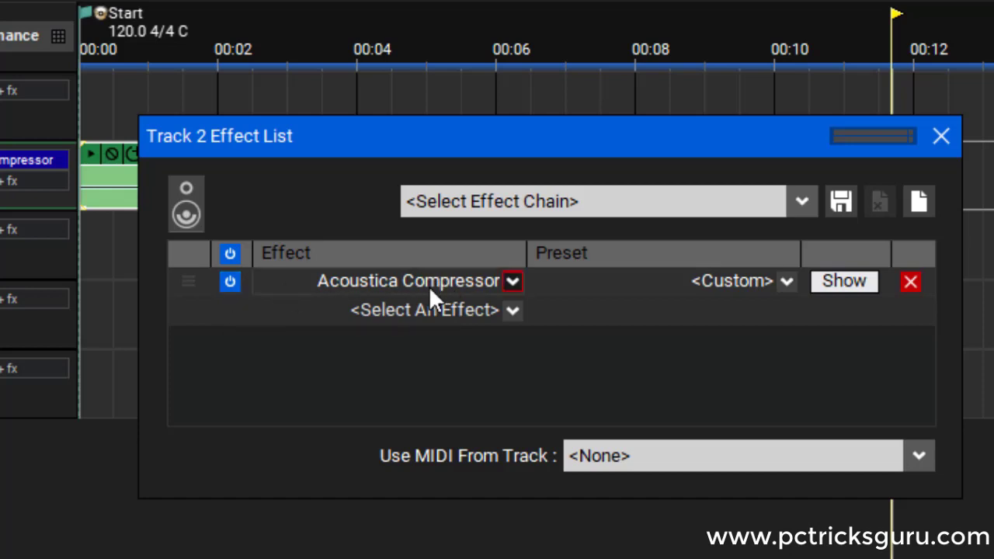
- Add Acoustica EQ to track 2, cutting the <32 and 63 bands to -18 dB and partly lowering the 125 and 250 bands
click(512, 311)
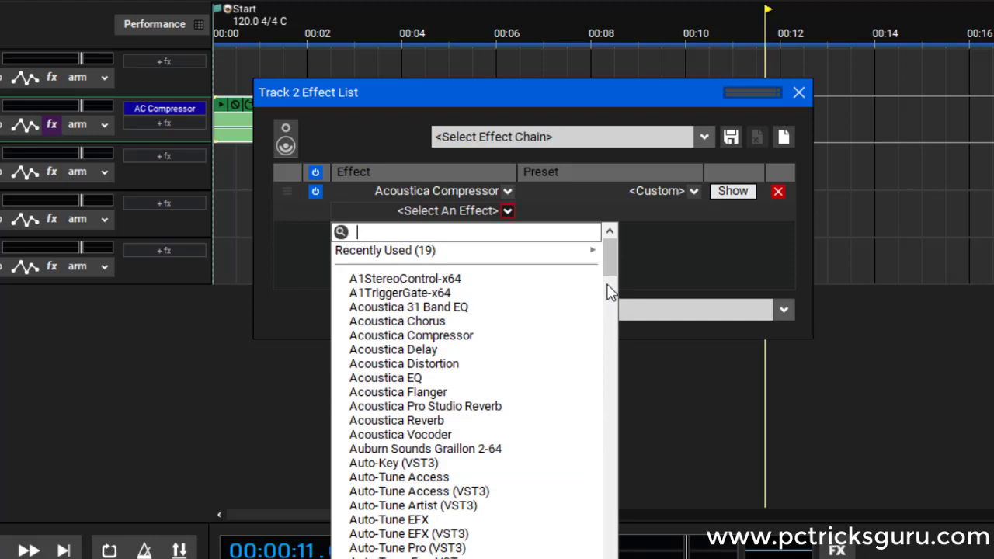
click(405, 381)
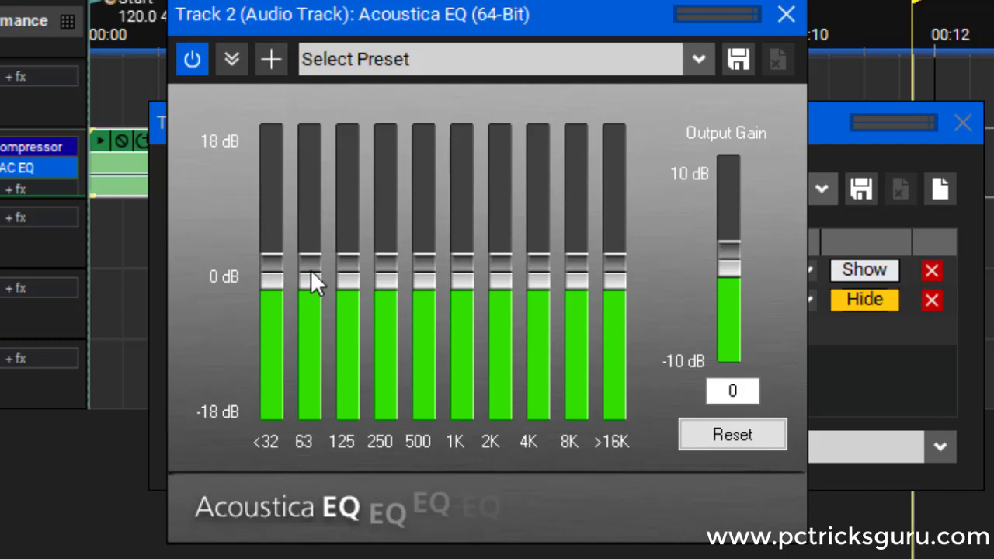
drag(267, 279, 272, 447)
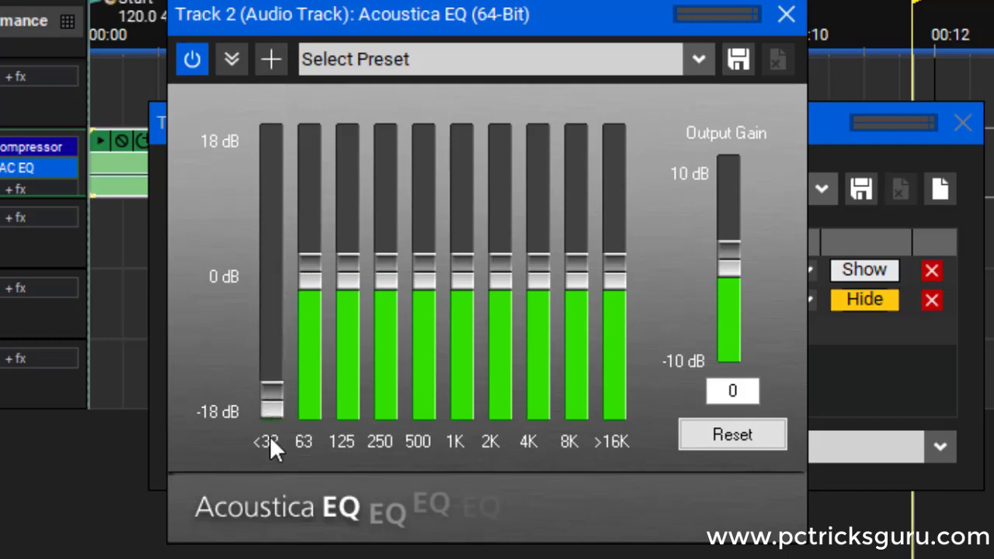
drag(308, 280, 312, 450)
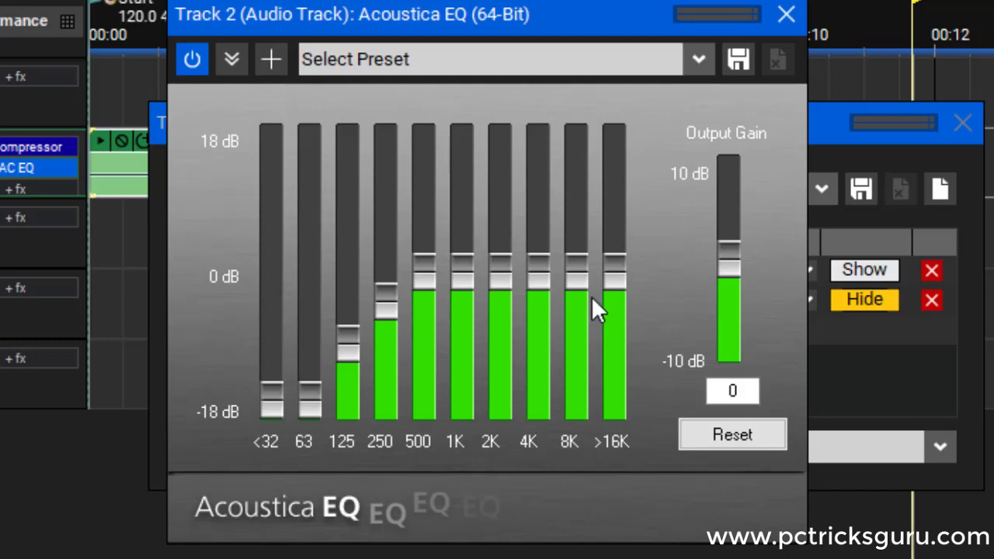
click(786, 14)
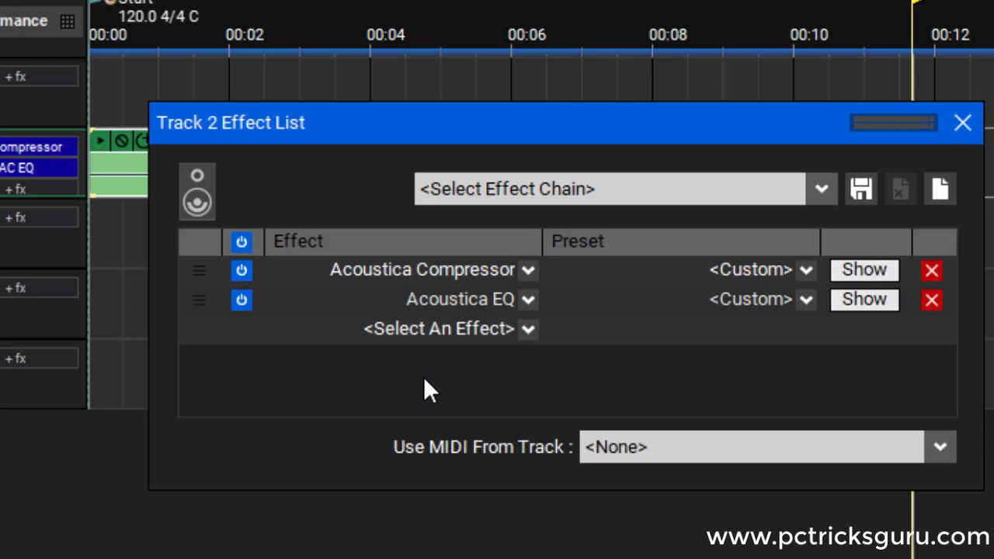
- Find the Pultronic Tube EQ by searching for "pul" and add it as the third effect on track 2
click(526, 329)
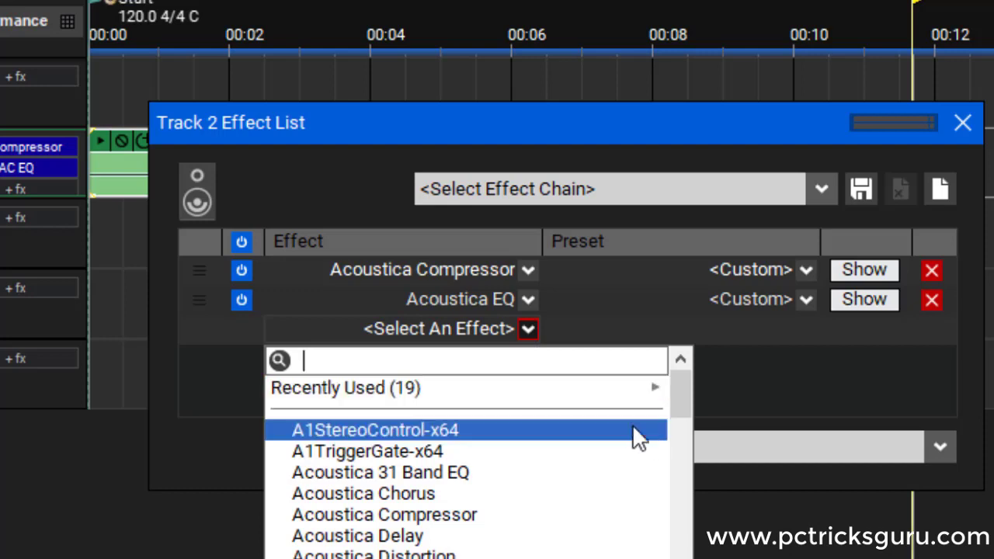
text(pul)
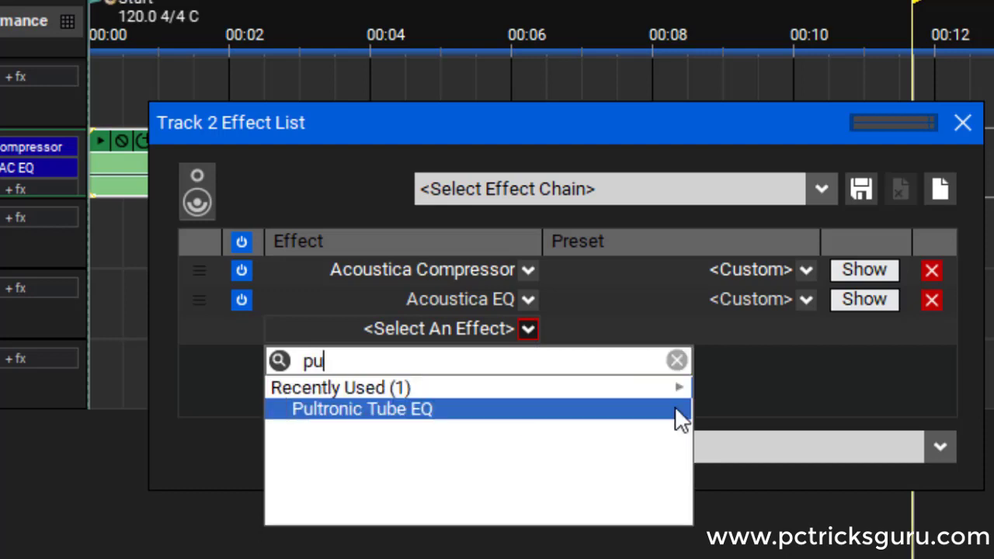
click(439, 409)
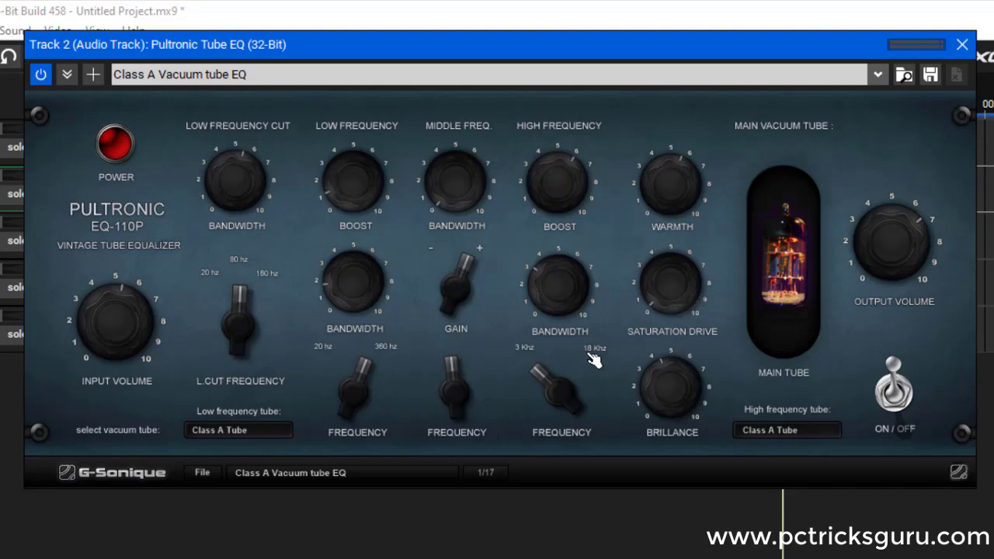
- Load the HF Vitalizer preset in the Pultronic Tube EQ and slightly raise the warmth, high-frequency bandwidth and saturation drive
click(876, 74)
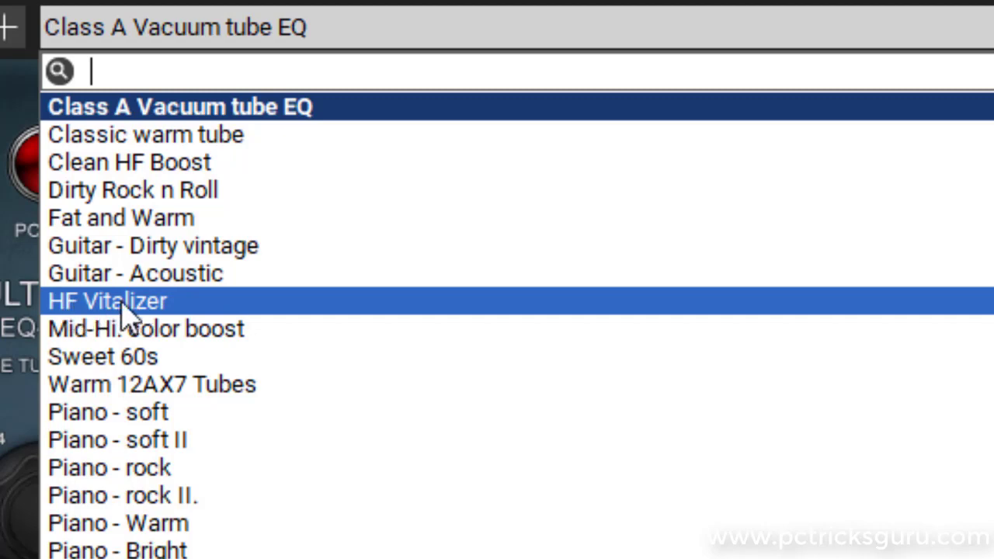
click(160, 303)
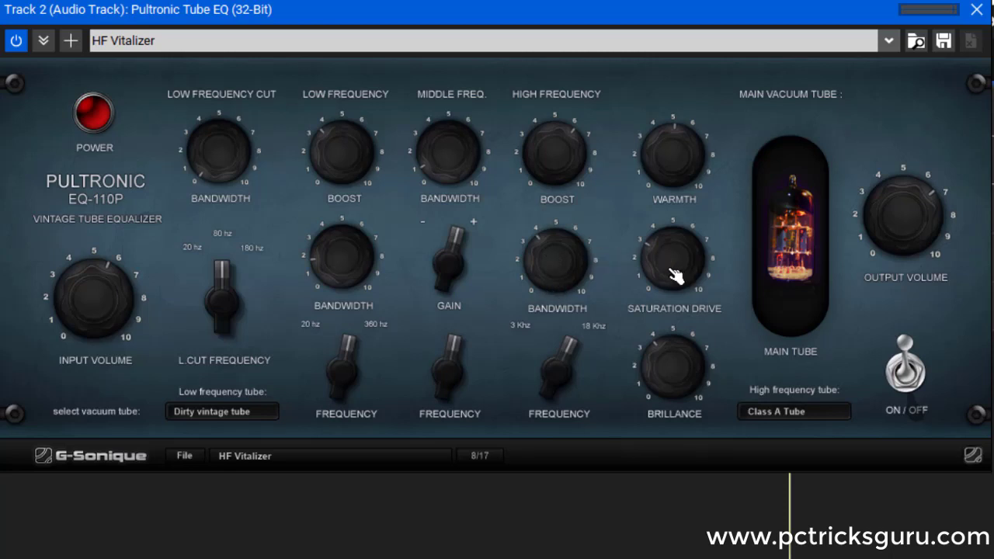
drag(675, 159, 675, 143)
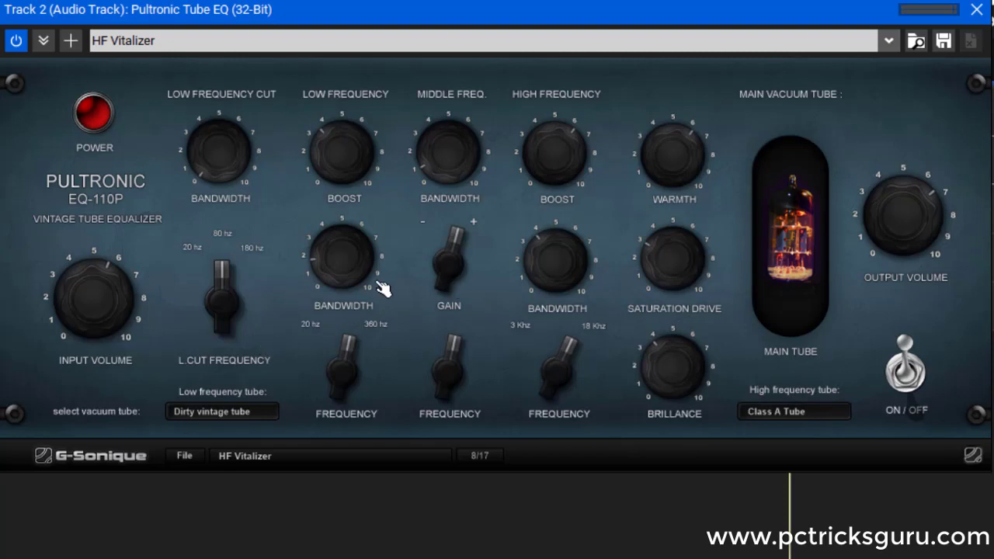
drag(564, 282, 564, 263)
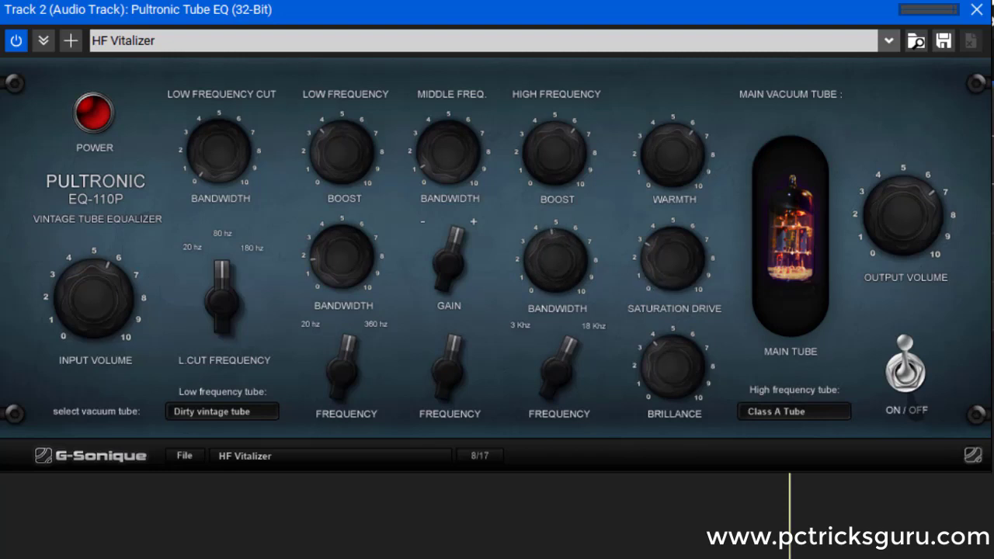
drag(672, 259, 672, 253)
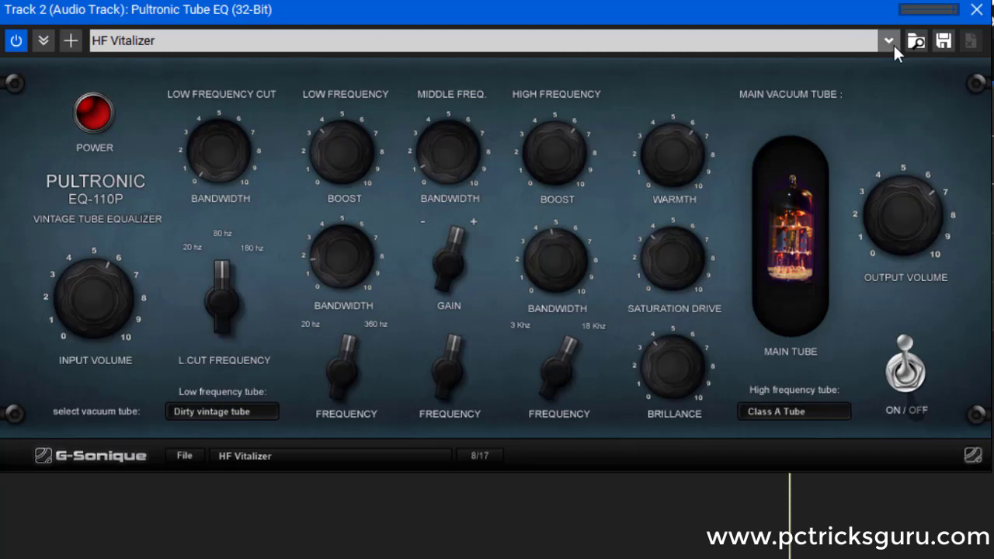
click(975, 10)
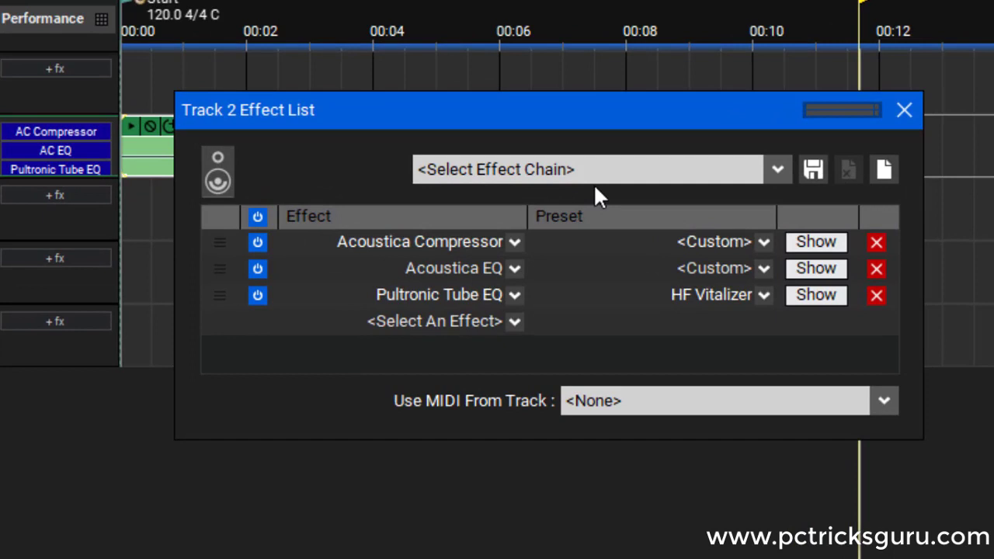
- Add Acoustica Reverb as the fourth effect on track 2, with reverberation at 30 and wet mix at 7
click(515, 321)
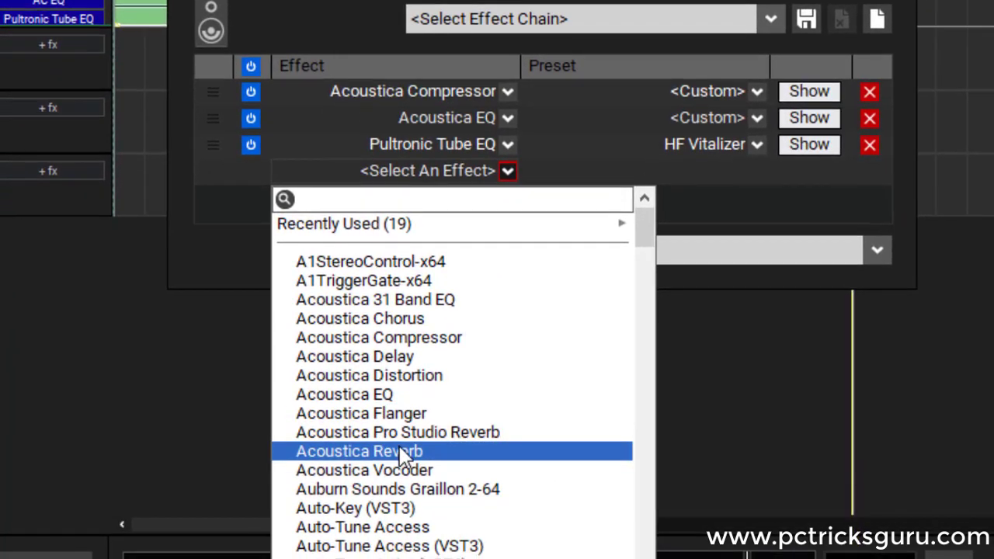
click(399, 451)
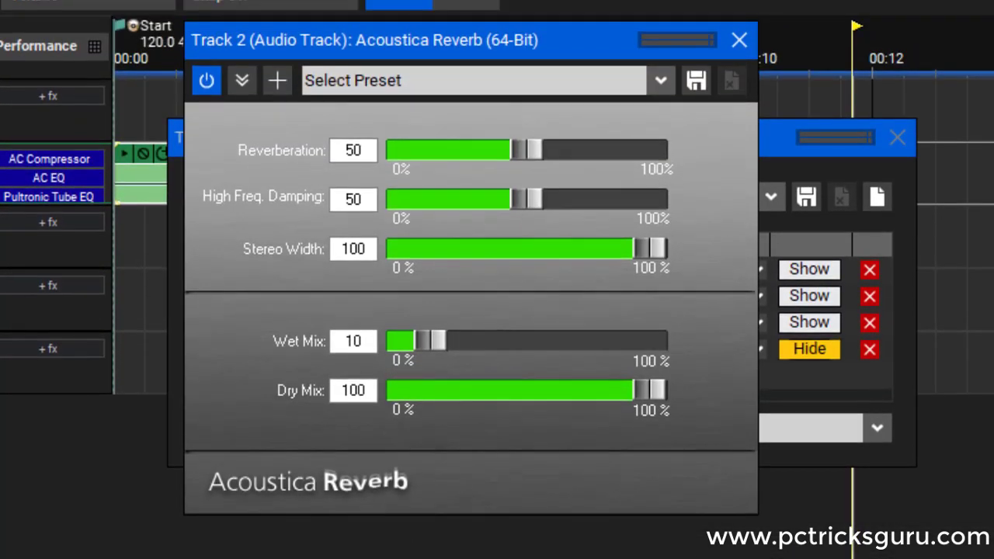
drag(569, 47, 631, 82)
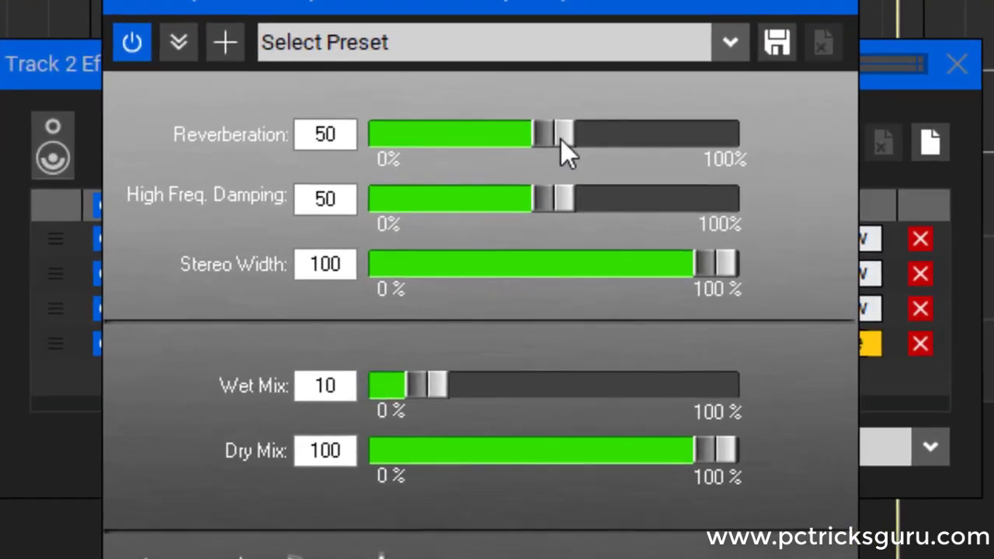
drag(561, 139, 495, 143)
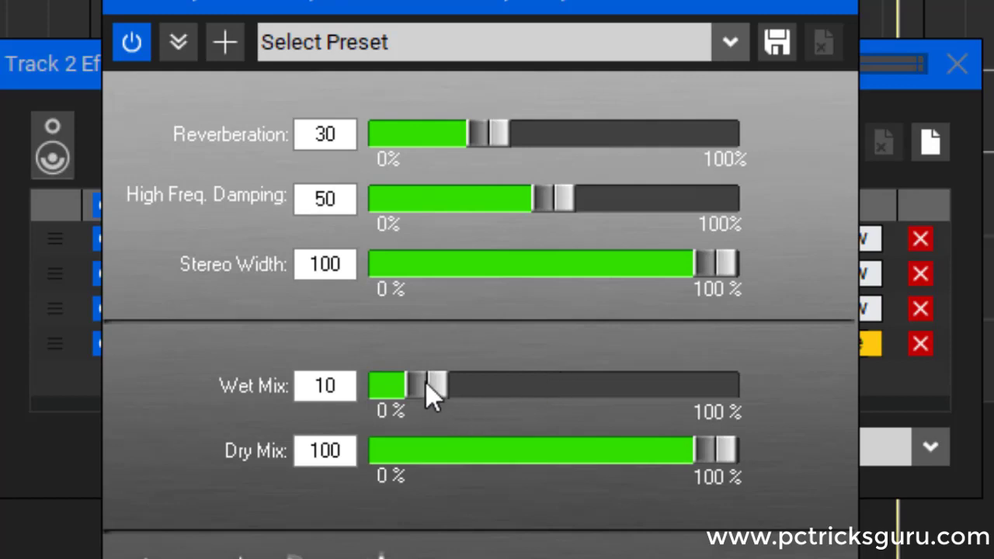
drag(426, 383, 421, 383)
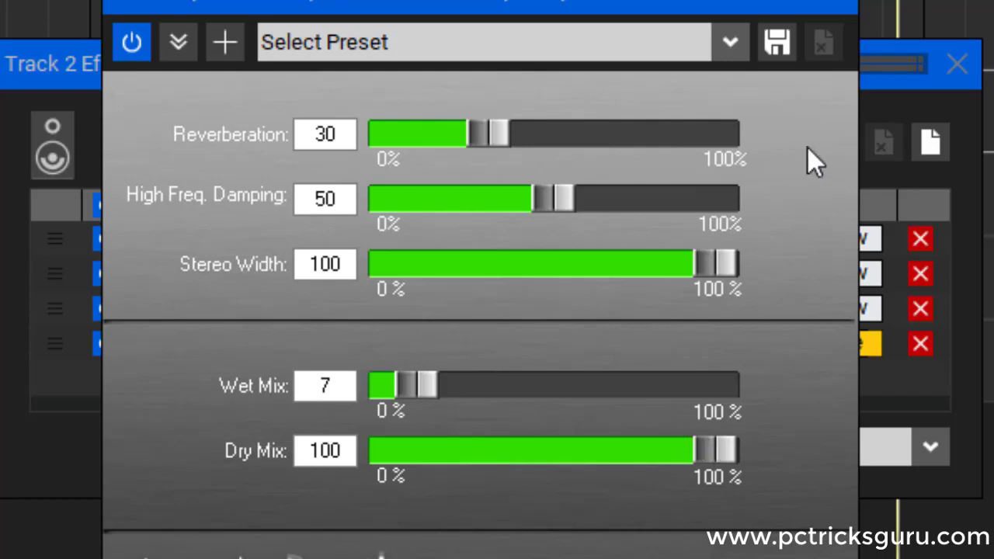
click(837, 6)
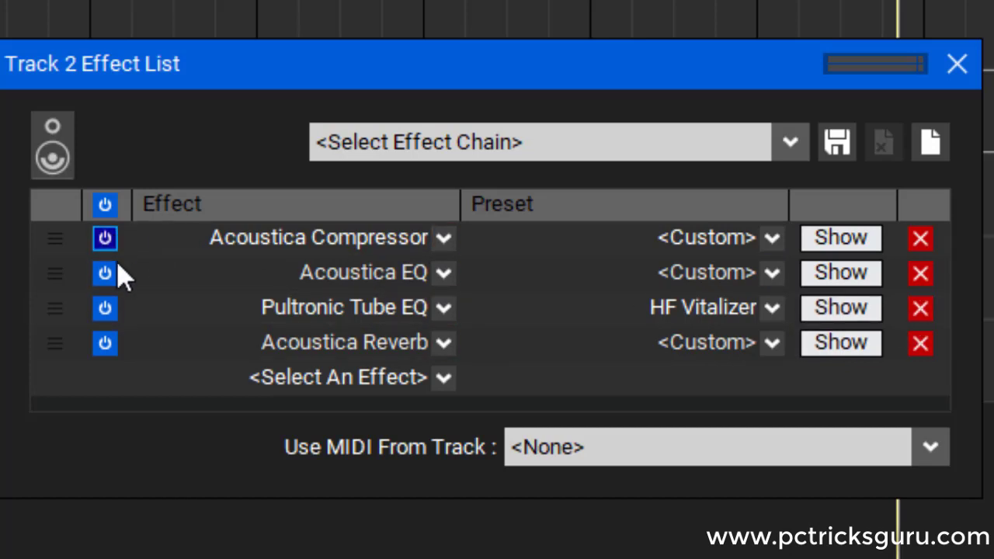
- Trim the silent lead-in off the track 2 clip and move the clip back to 00:00
drag(307, 71, 603, 81)
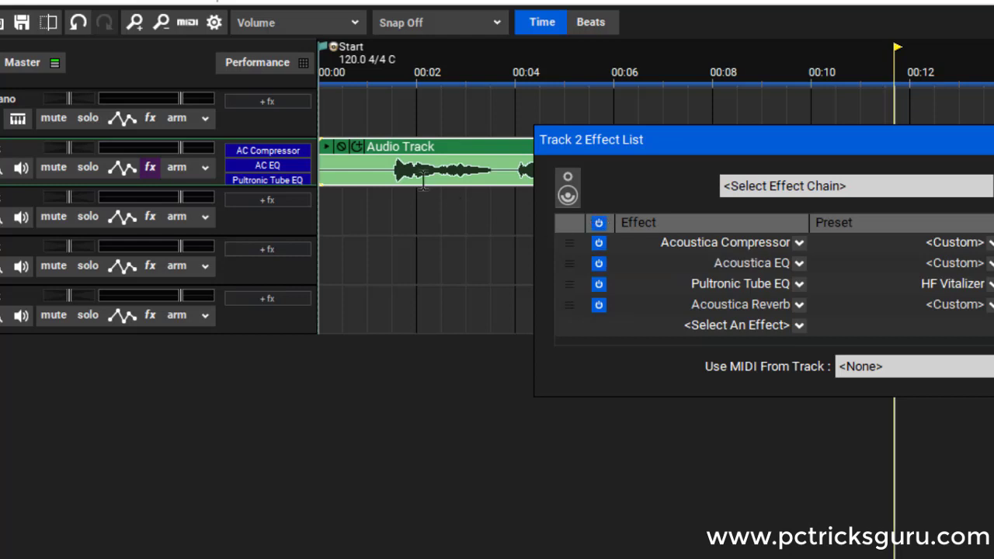
drag(388, 163, 300, 164)
key(Delete)
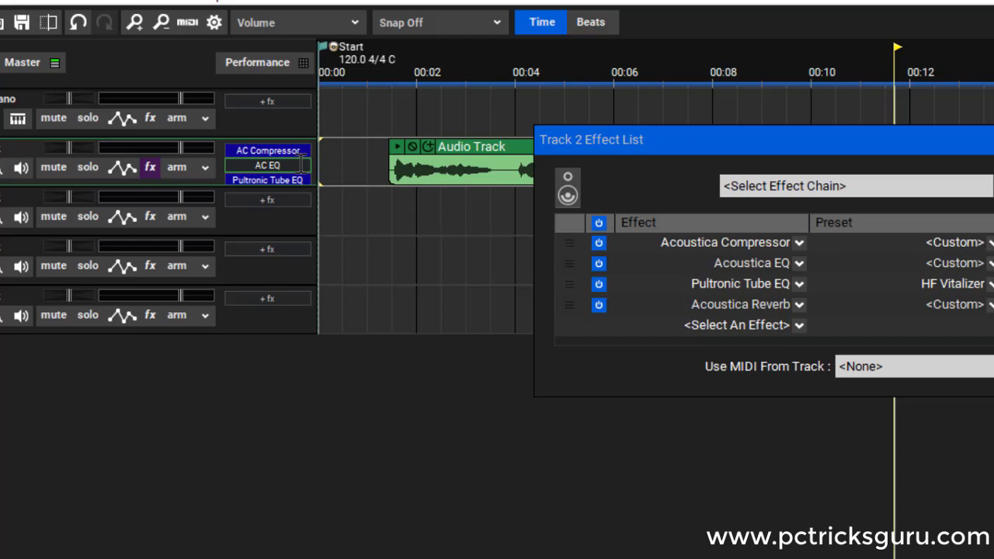
drag(488, 149, 395, 155)
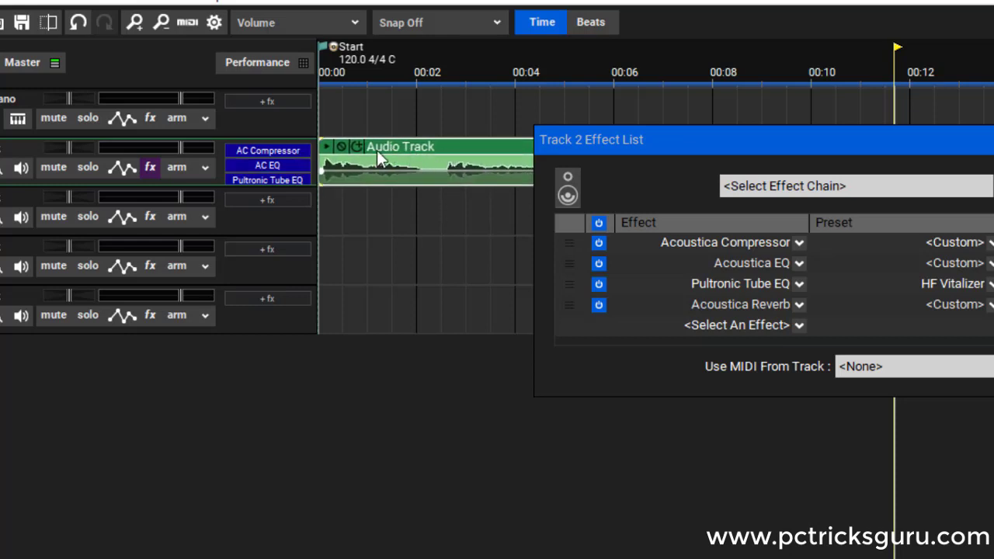
- Play the trimmed vocal from the start with all effects on, and stop at the clip's end
drag(592, 143, 476, 240)
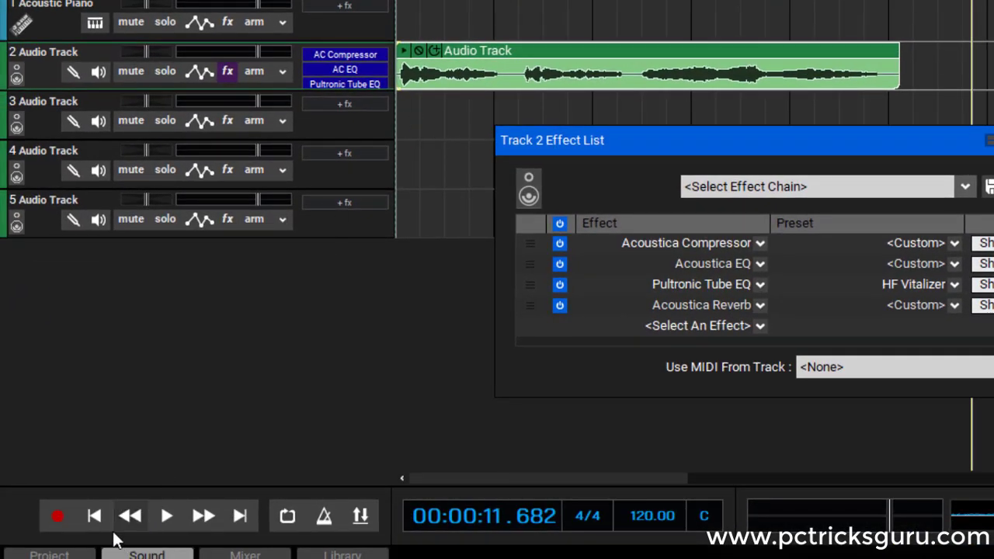
click(94, 516)
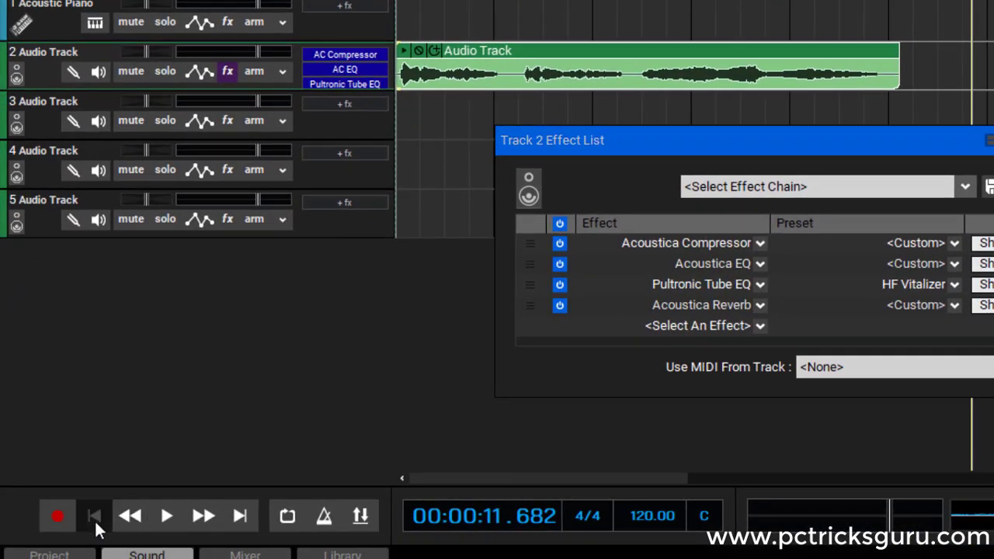
click(167, 517)
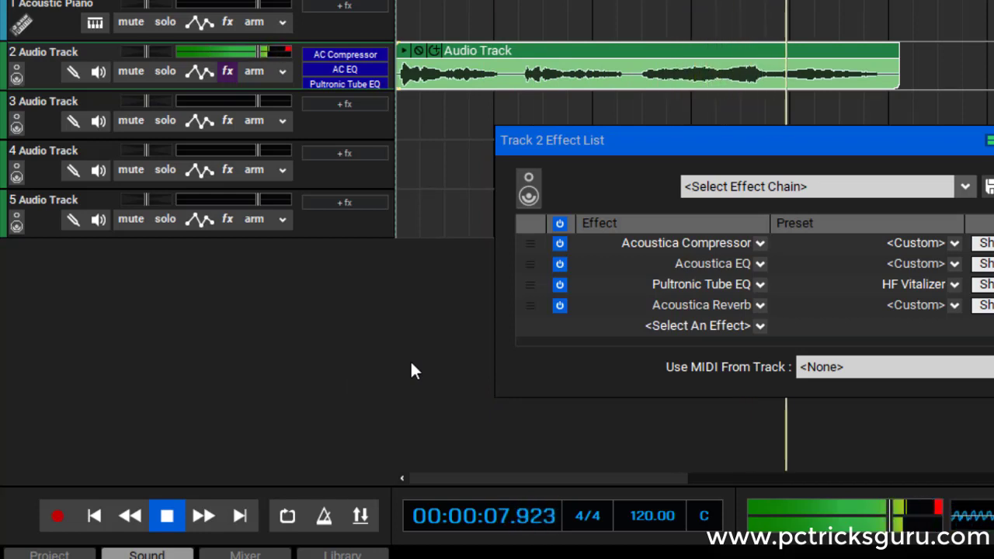
click(167, 519)
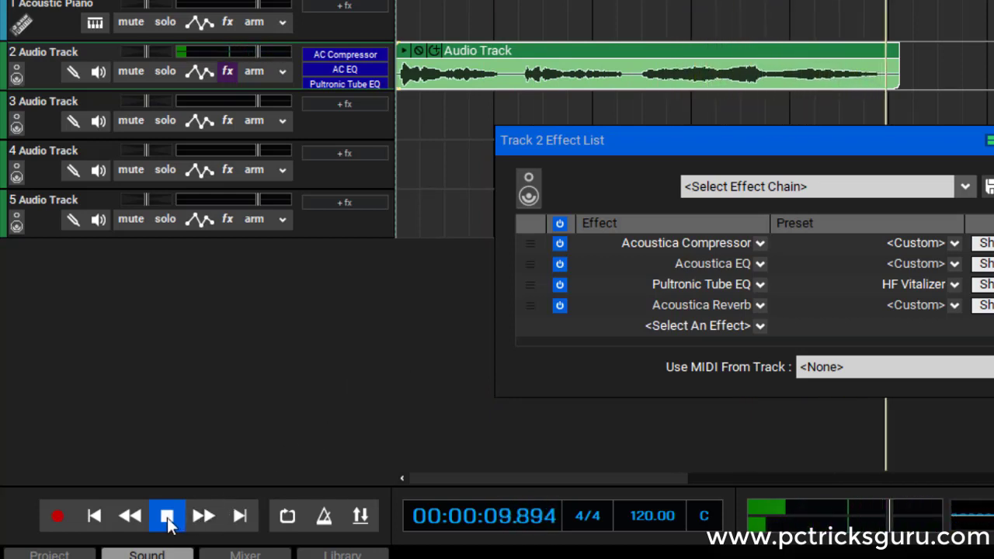
click(167, 519)
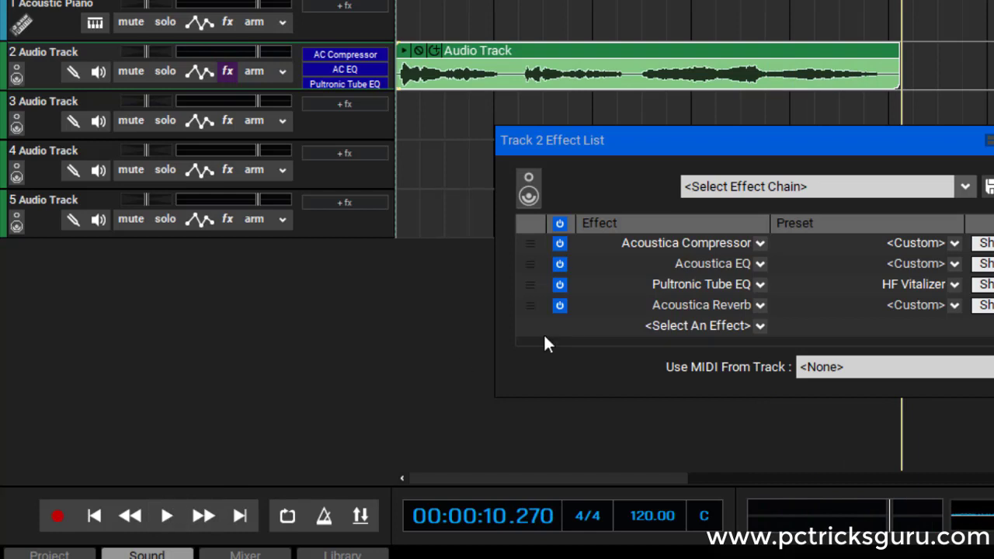
- Replay the vocal from the start, switching the whole effect chain off and on to compare, and leave all effects enabled
click(94, 520)
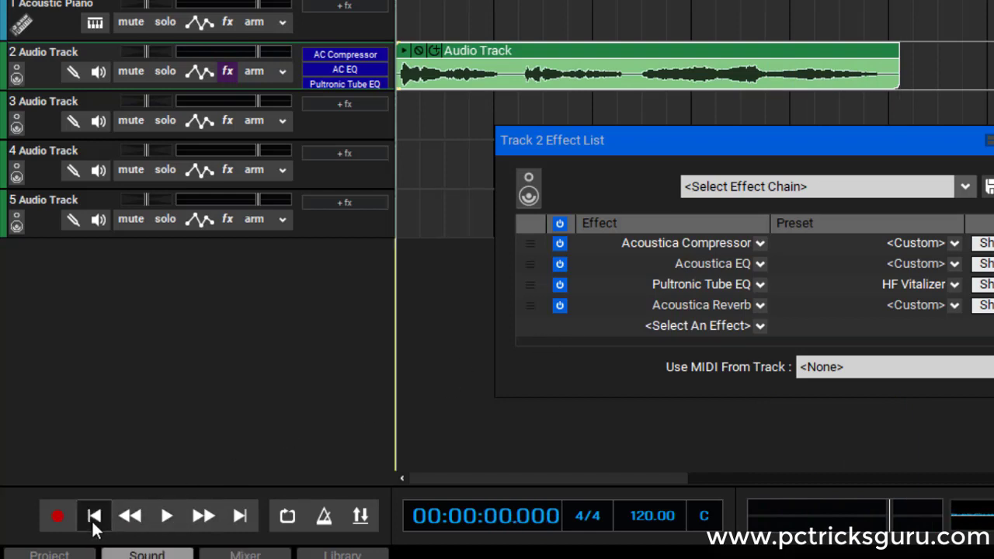
click(559, 223)
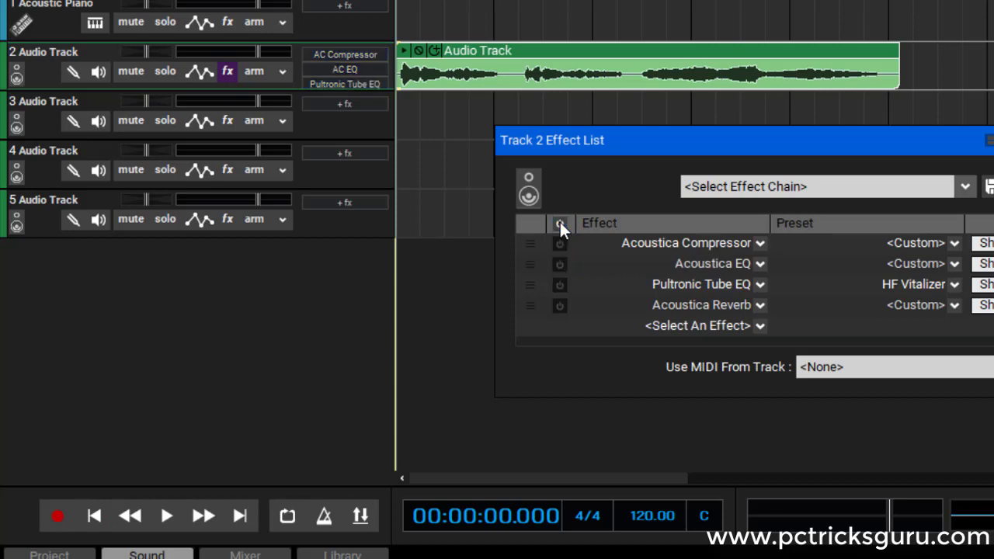
click(167, 514)
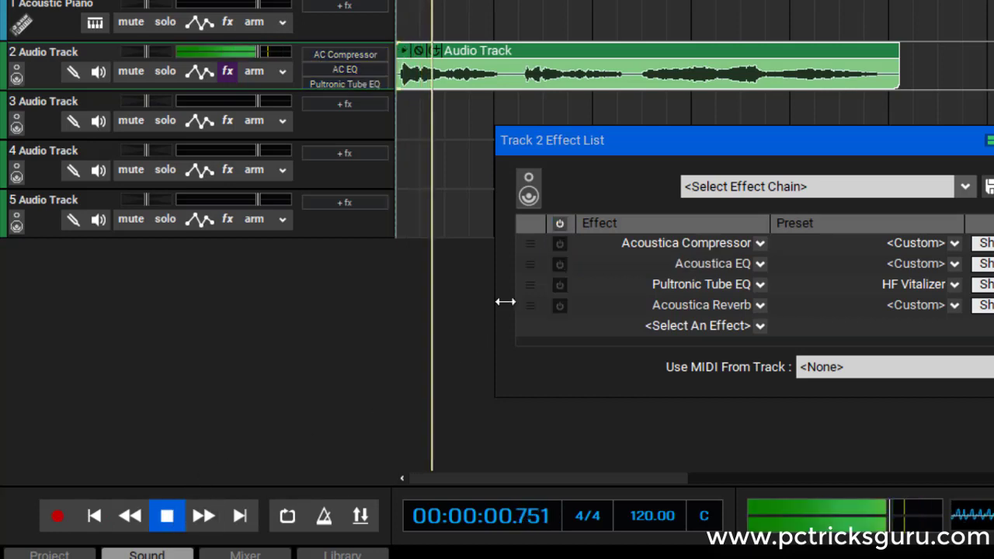
click(560, 224)
click(560, 224)
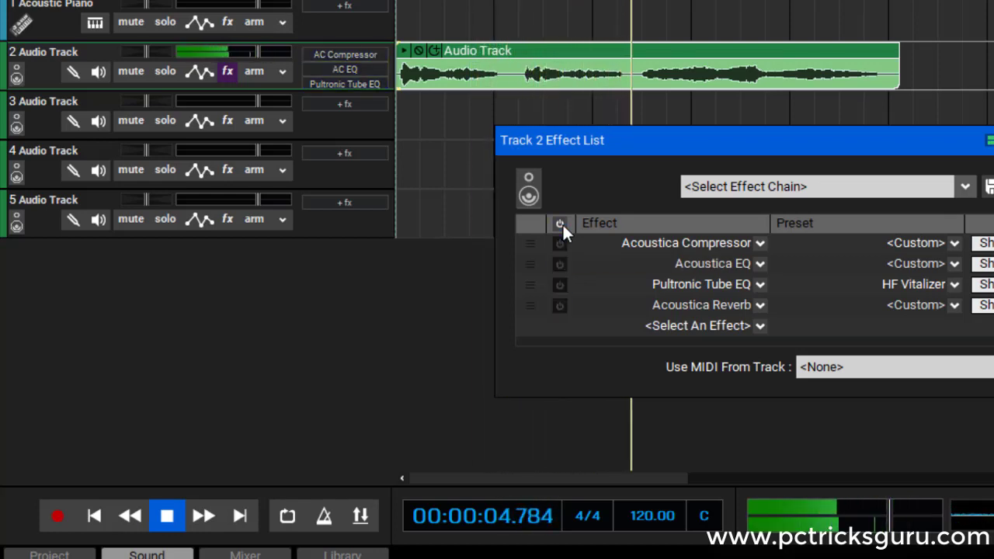
click(561, 223)
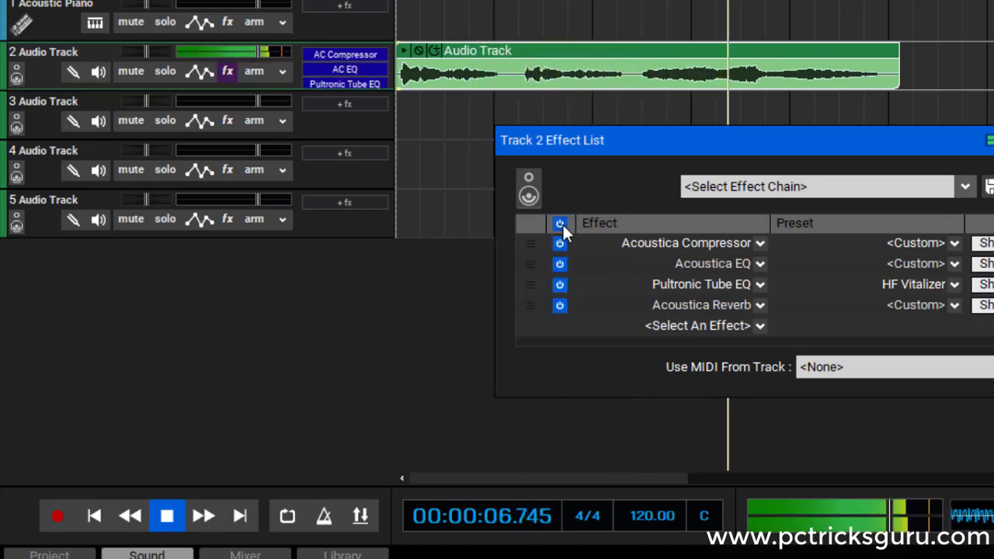
click(562, 222)
click(561, 222)
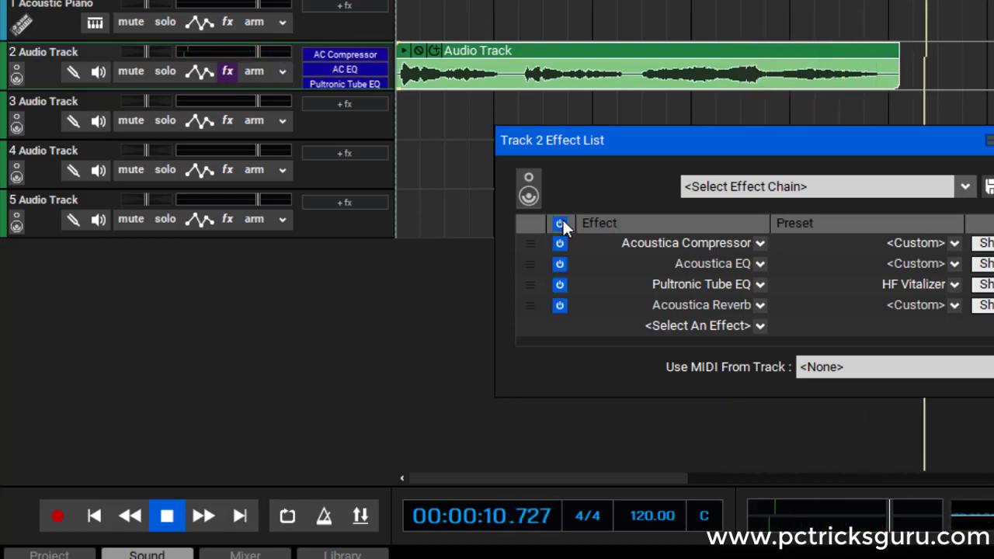
key(space)
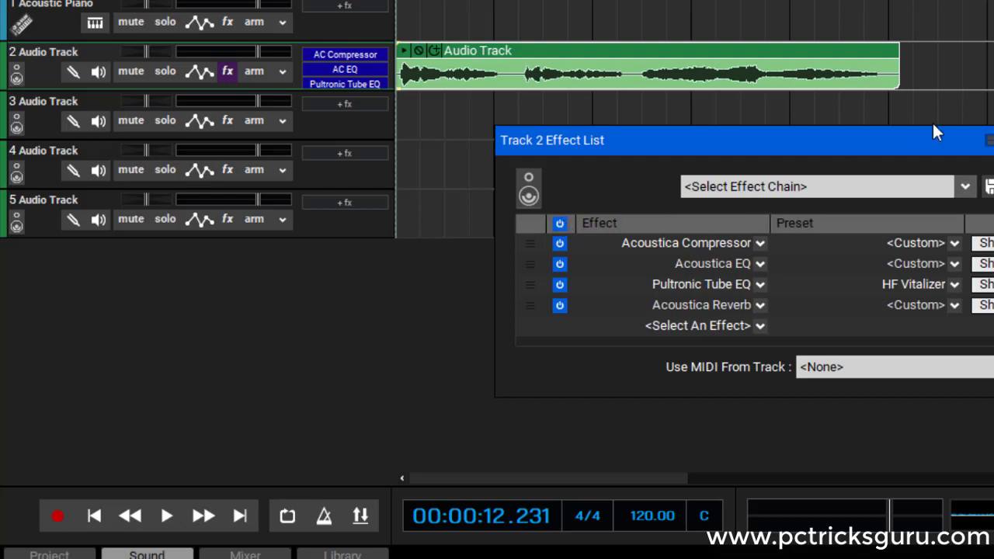
- Close the track 2 effect list, return to the project start and insert a send track at track 2's position
click(989, 139)
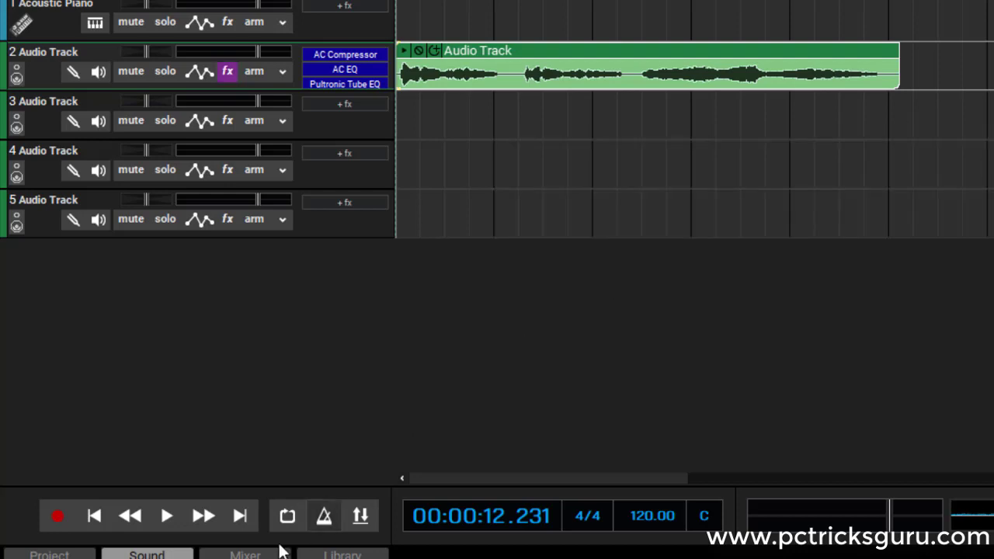
click(98, 516)
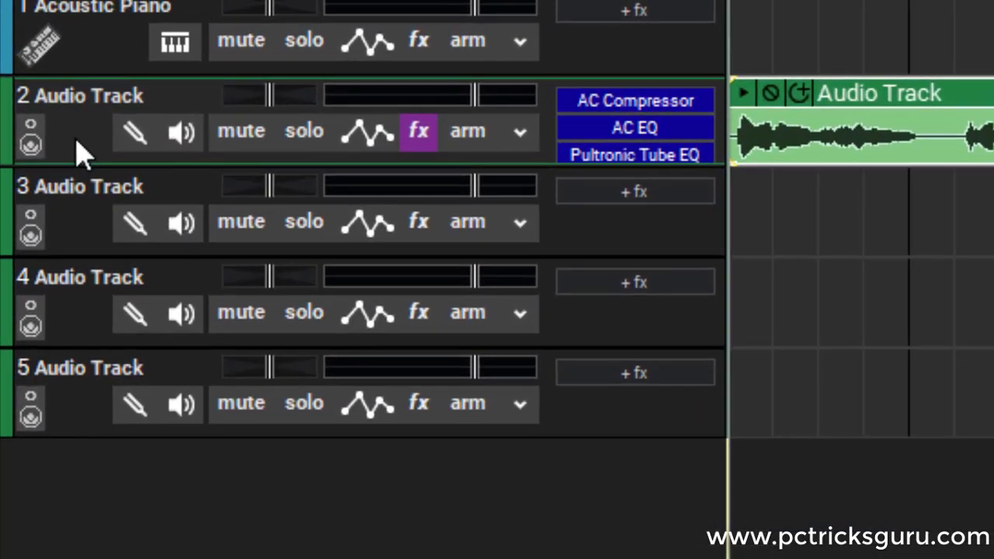
right_click(76, 141)
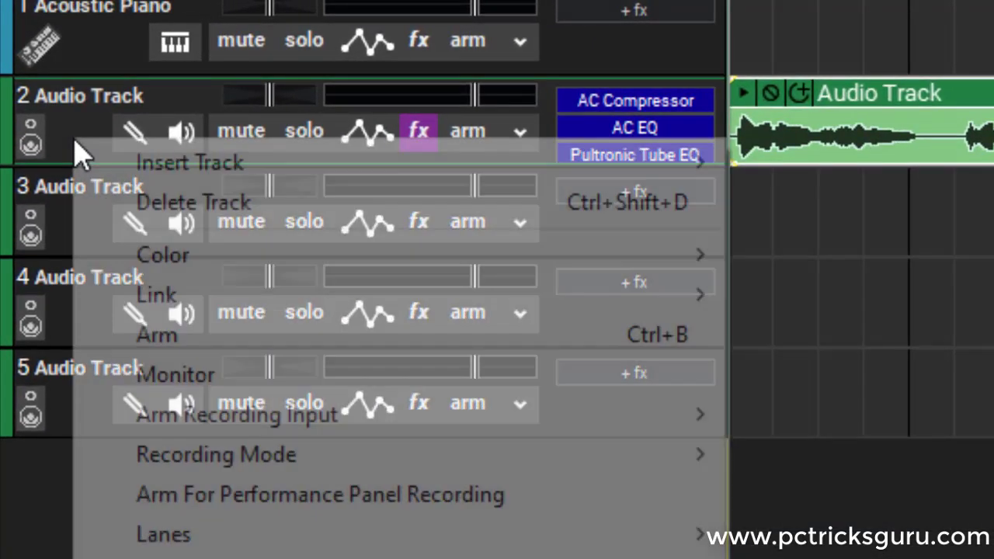
mouse_move(255, 160)
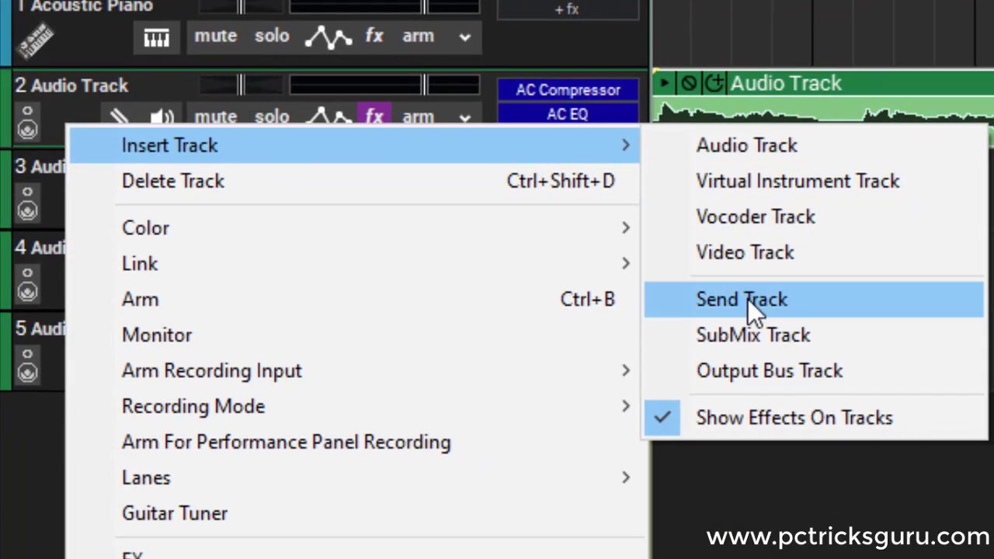
click(747, 299)
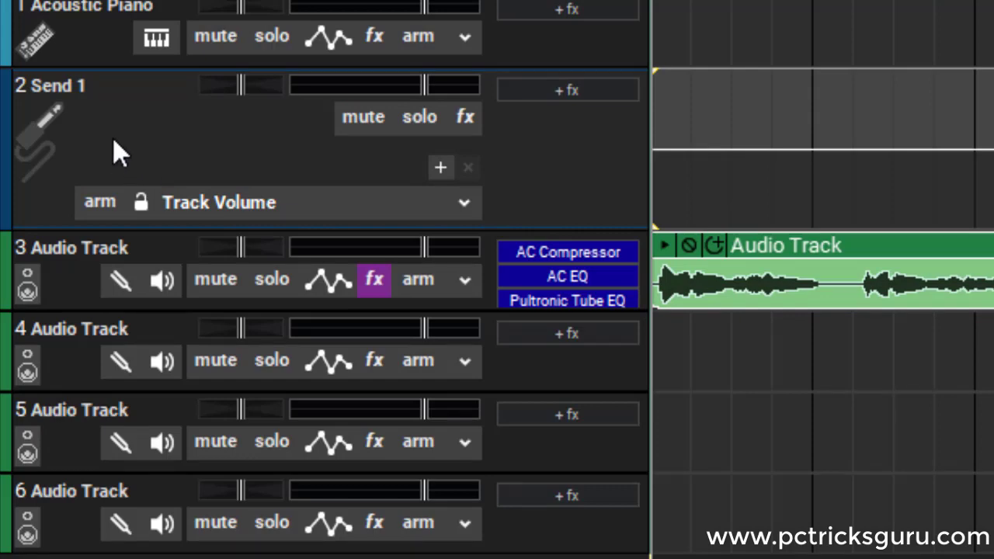
- Add Acoustica EQ to Send 1, cutting <32 and 63 to -18 dB, 125 to about -10, 250 to about -4, and 8K and >16K slightly
click(465, 118)
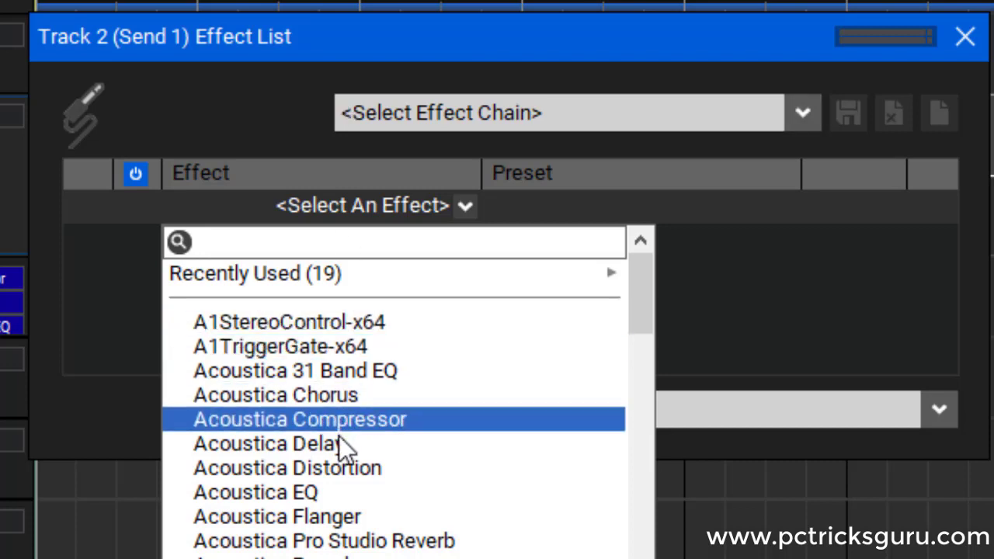
click(335, 481)
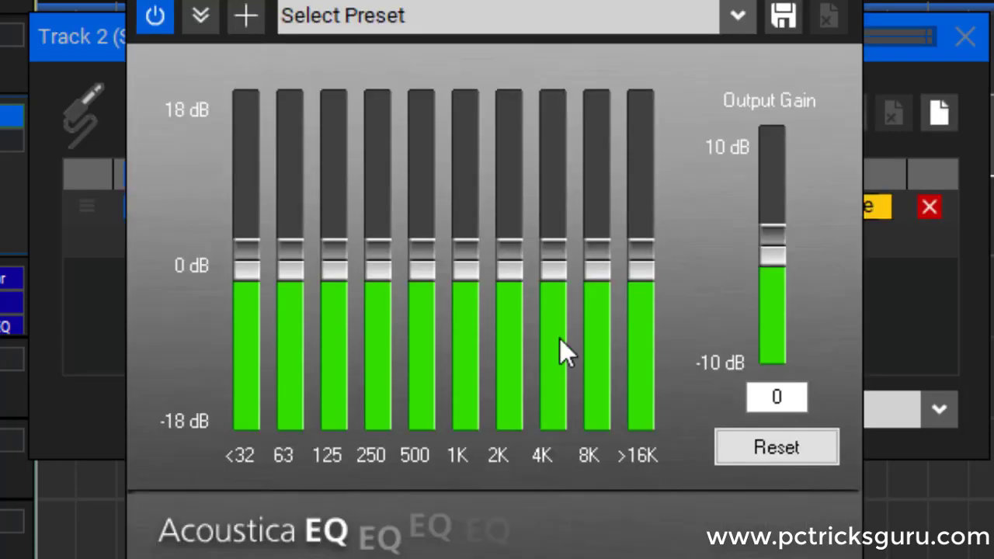
drag(241, 256, 270, 428)
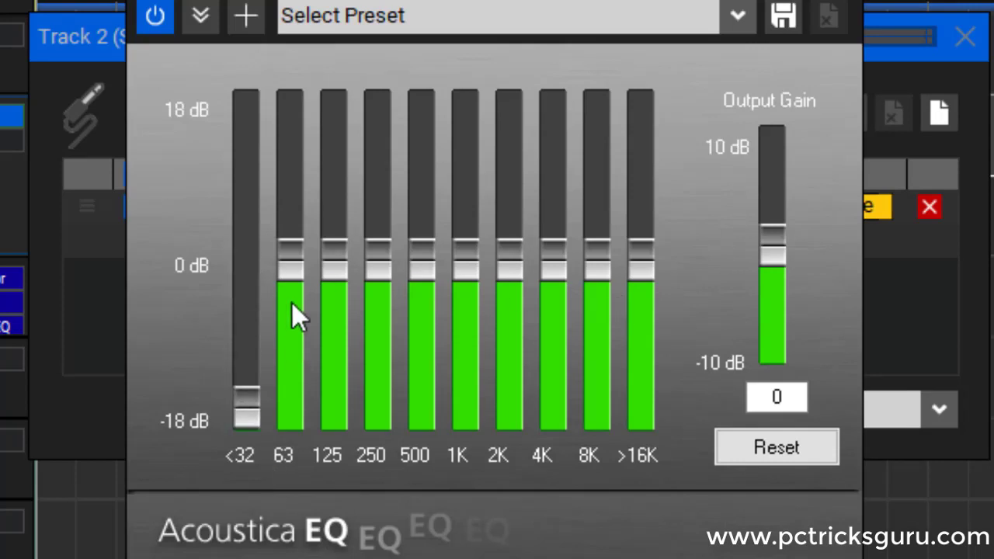
drag(292, 274, 312, 485)
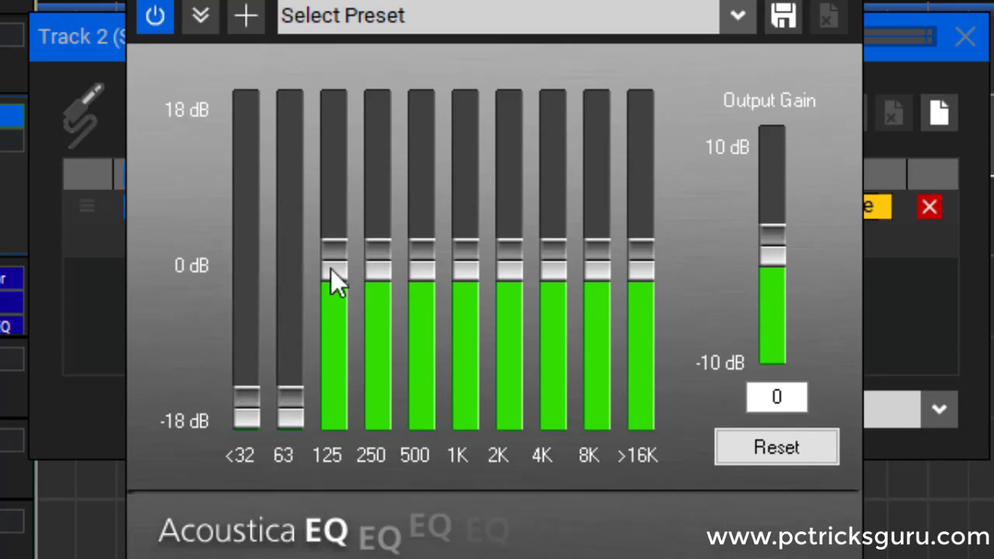
drag(372, 270, 376, 305)
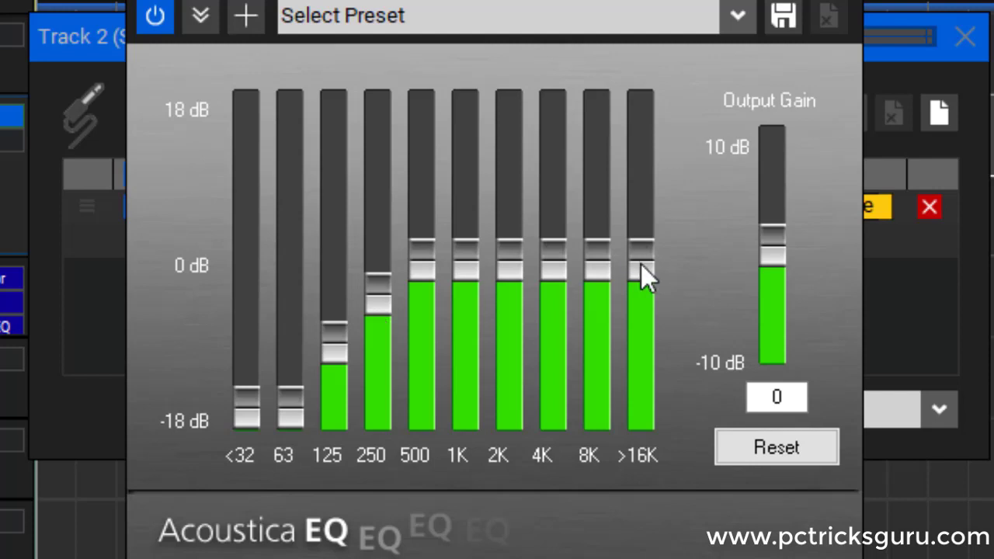
drag(598, 270, 598, 288)
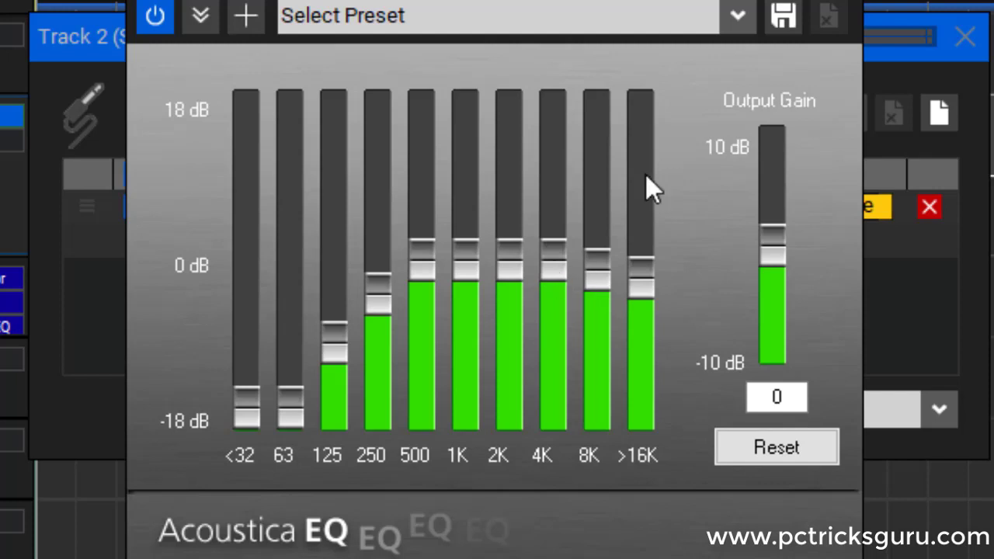
click(833, 6)
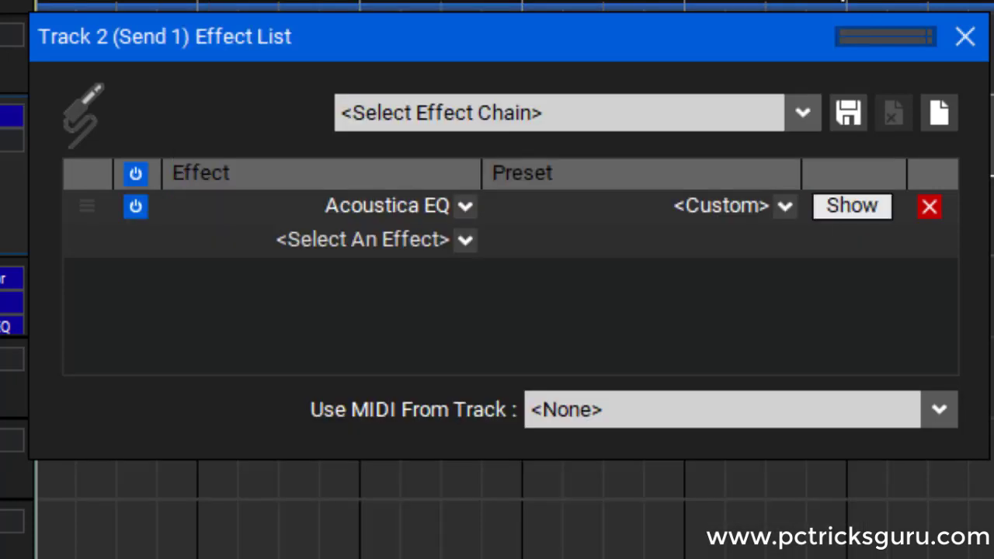
- Add Pultronic Tube EQ as Send 1's second effect and load its HF Vitalizer preset
click(466, 240)
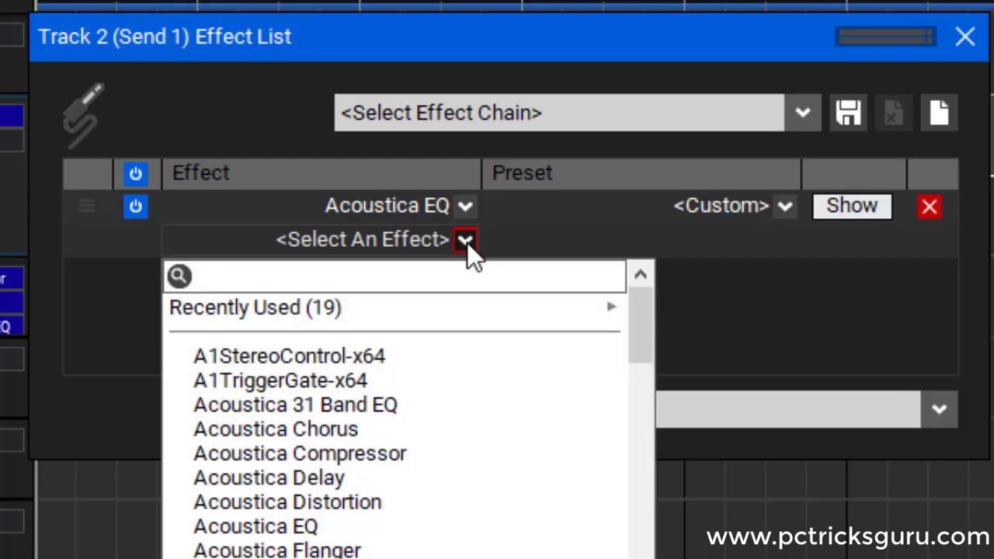
text(pu)
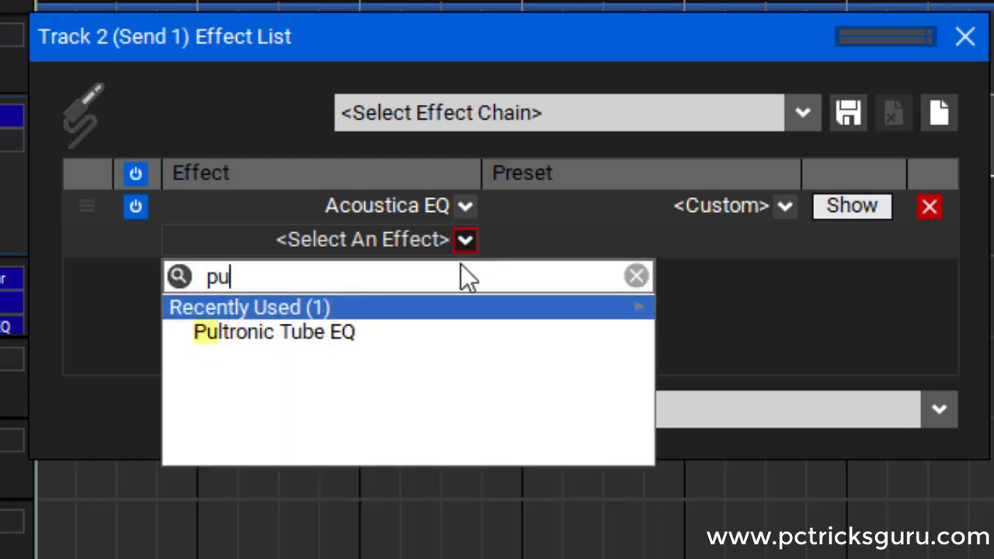
click(343, 333)
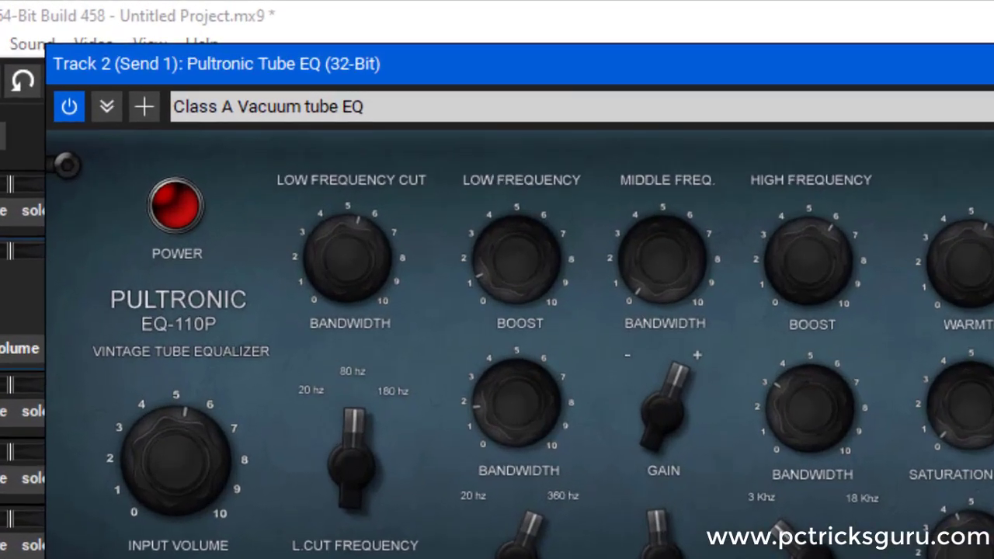
click(310, 106)
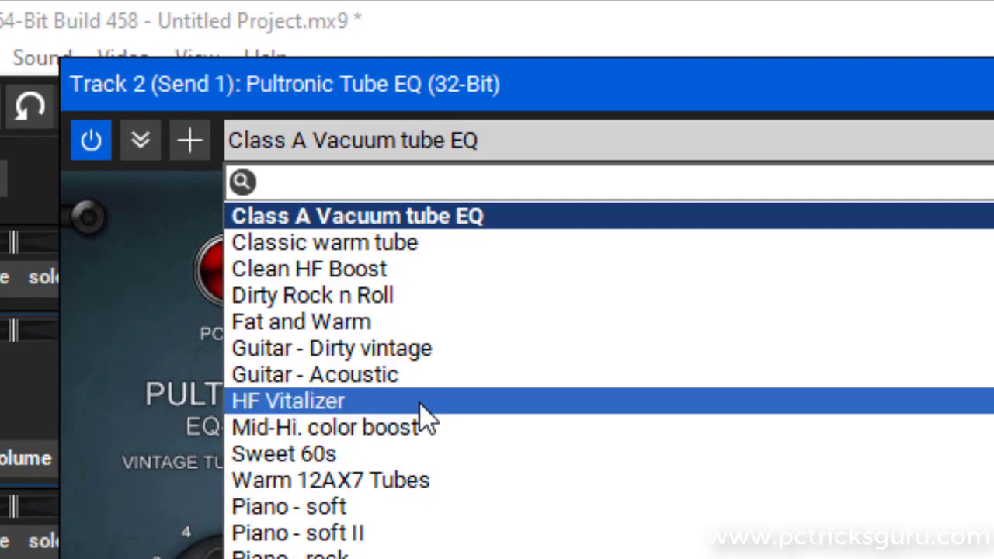
click(421, 404)
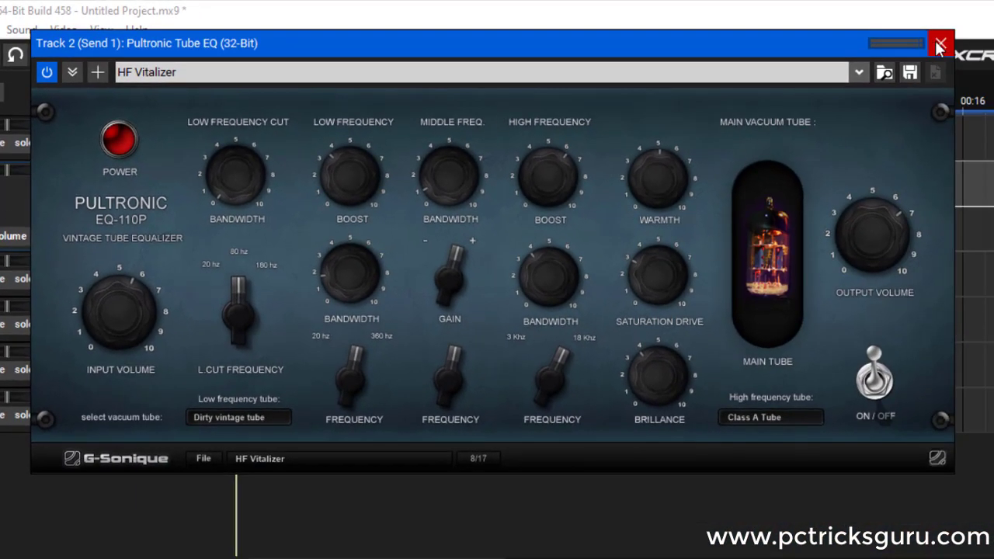
click(939, 44)
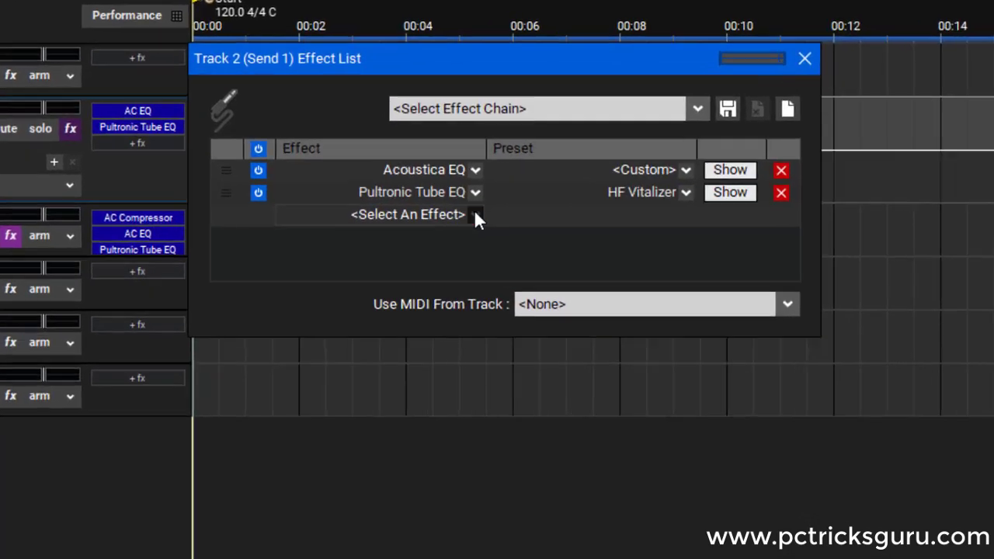
- Add Acoustica Delay to Send 1 with delay 207 ms, feedback 50%, wet mix 70% and a reduced dry mix
click(477, 262)
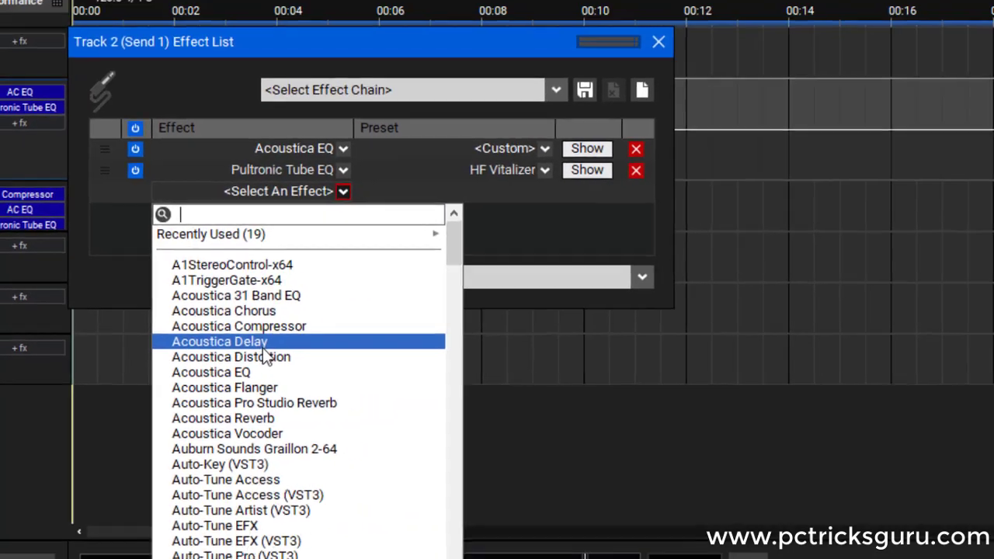
click(361, 322)
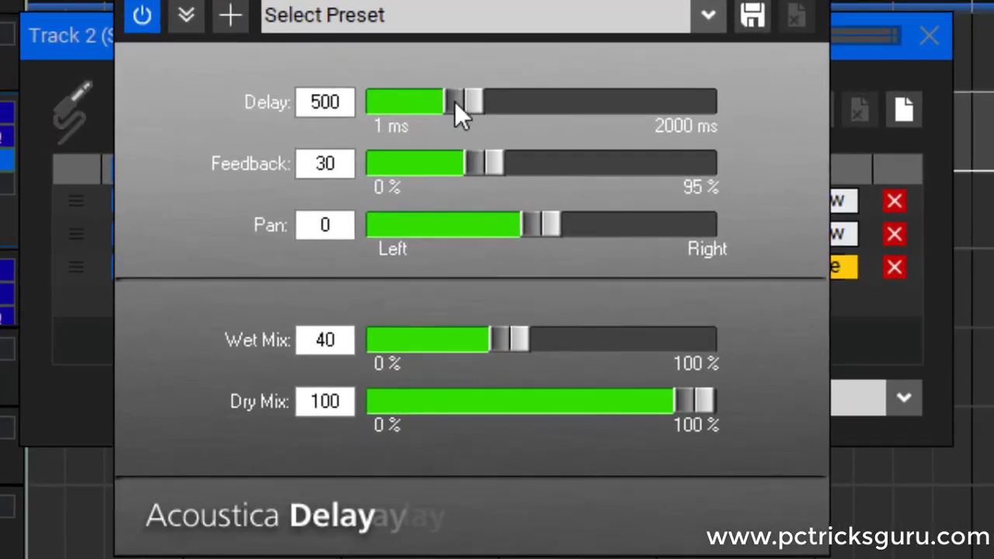
drag(466, 100, 420, 114)
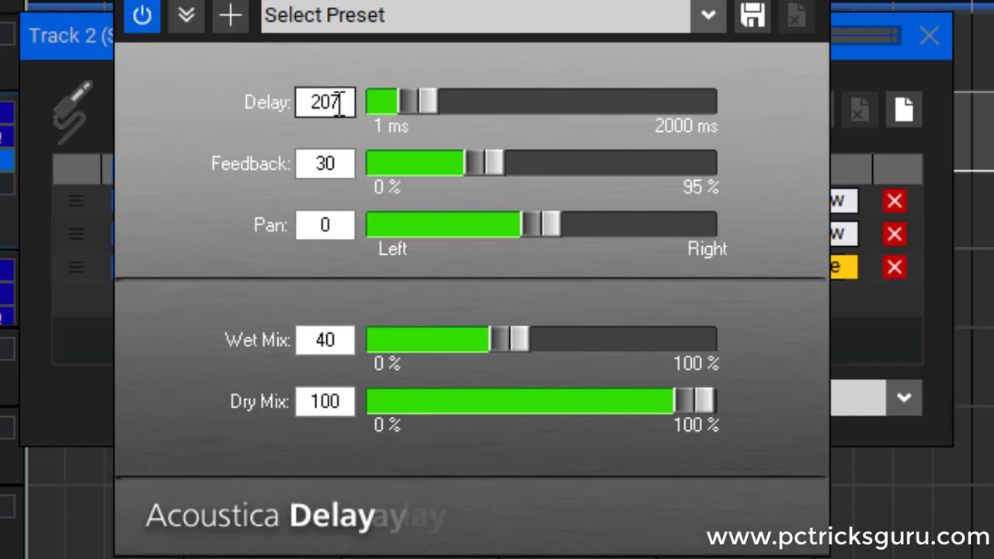
drag(480, 160, 552, 163)
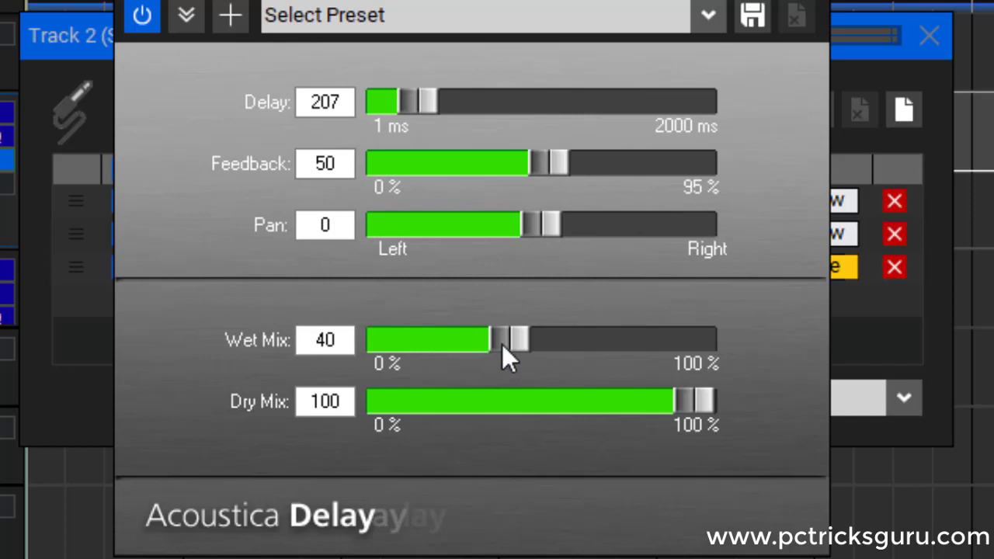
drag(502, 343, 607, 344)
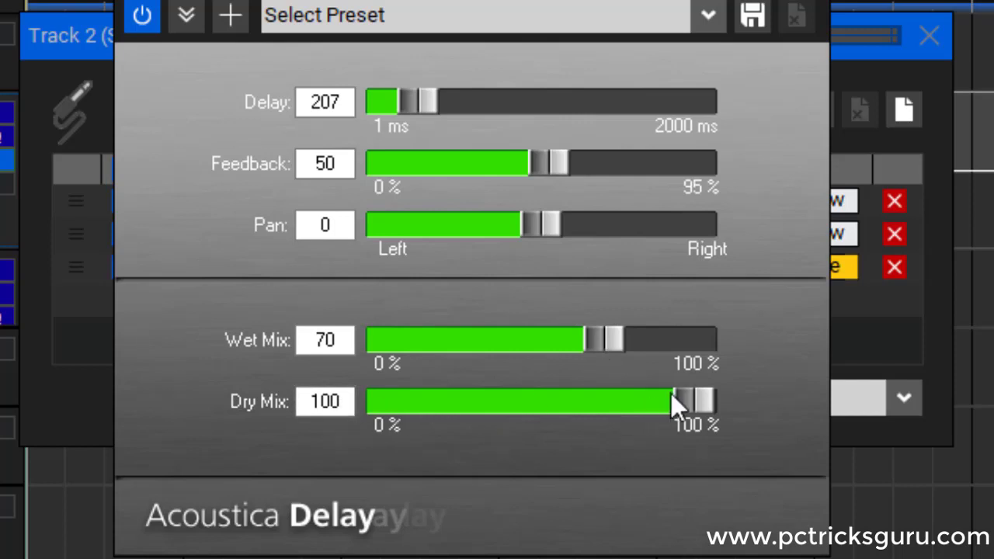
drag(699, 404, 541, 413)
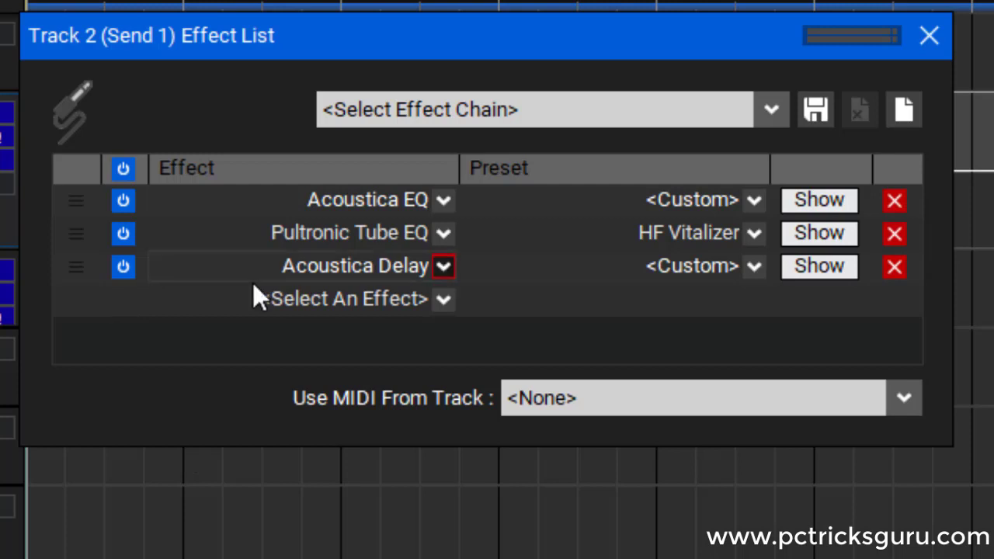
- Add Acoustica Reverb to Send 1 with reverberation 64%, wet mix 69% and dry mix 40%
click(344, 299)
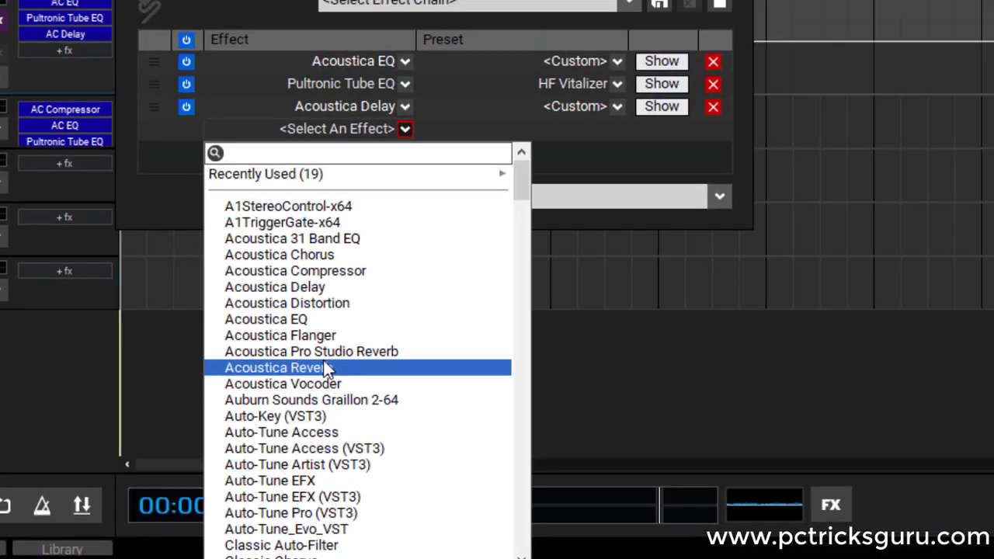
click(462, 284)
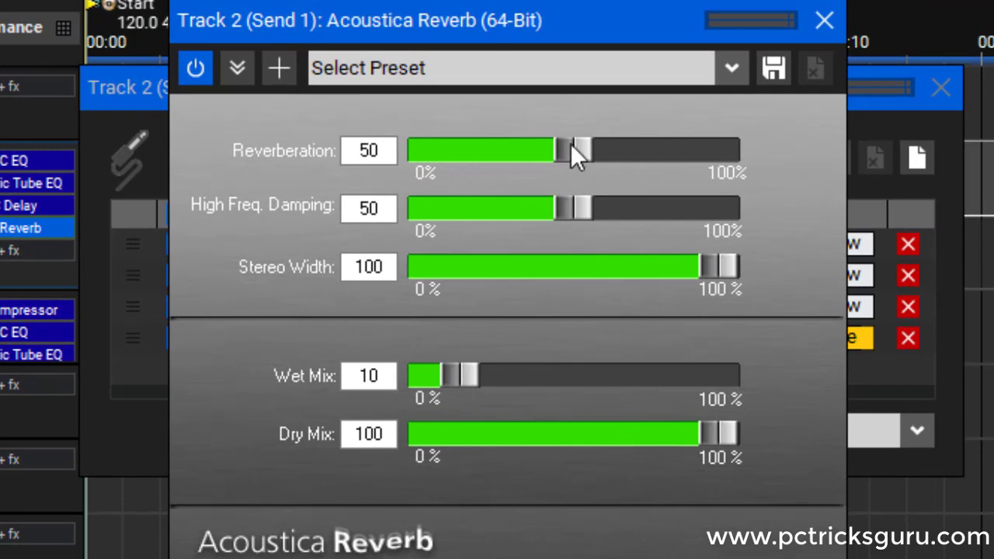
drag(571, 143, 615, 141)
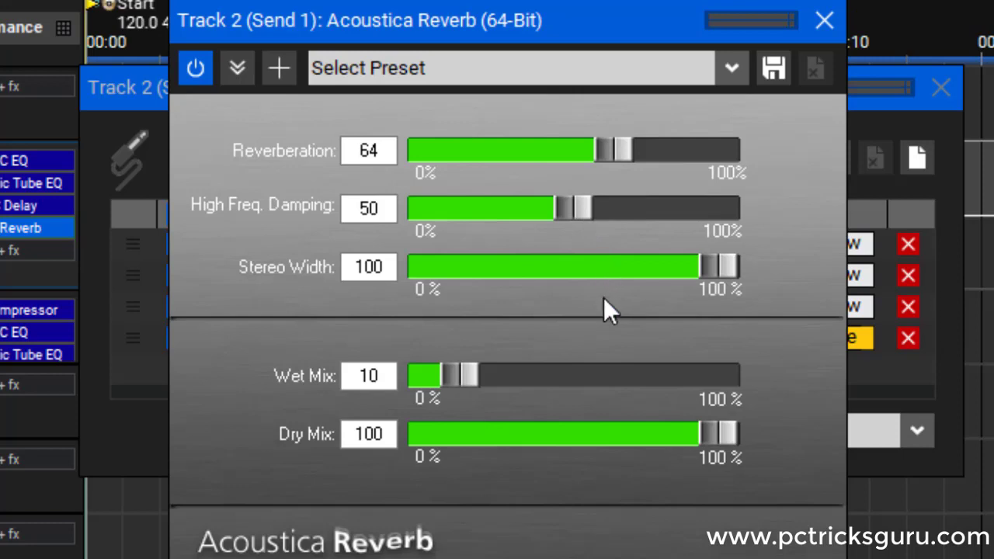
drag(466, 367, 631, 367)
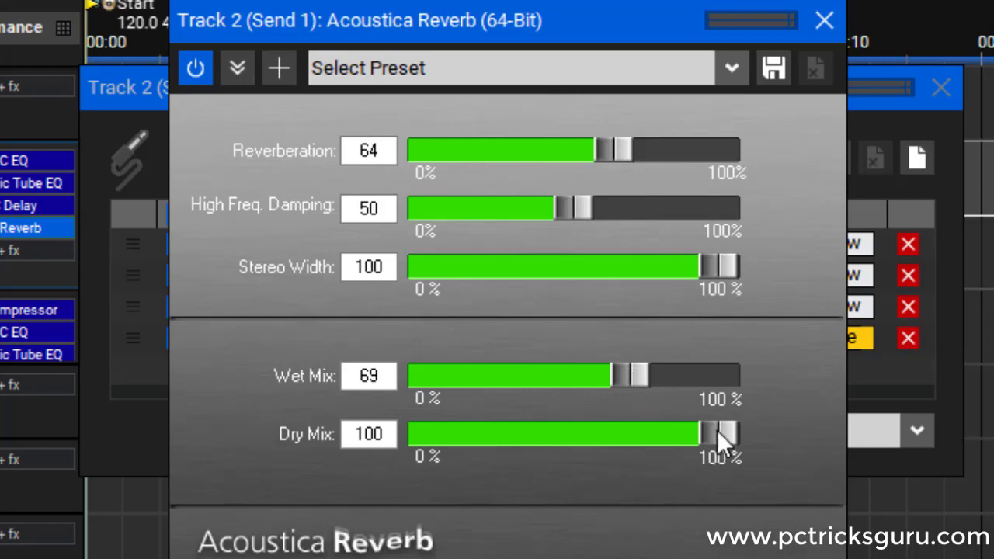
drag(720, 441, 550, 444)
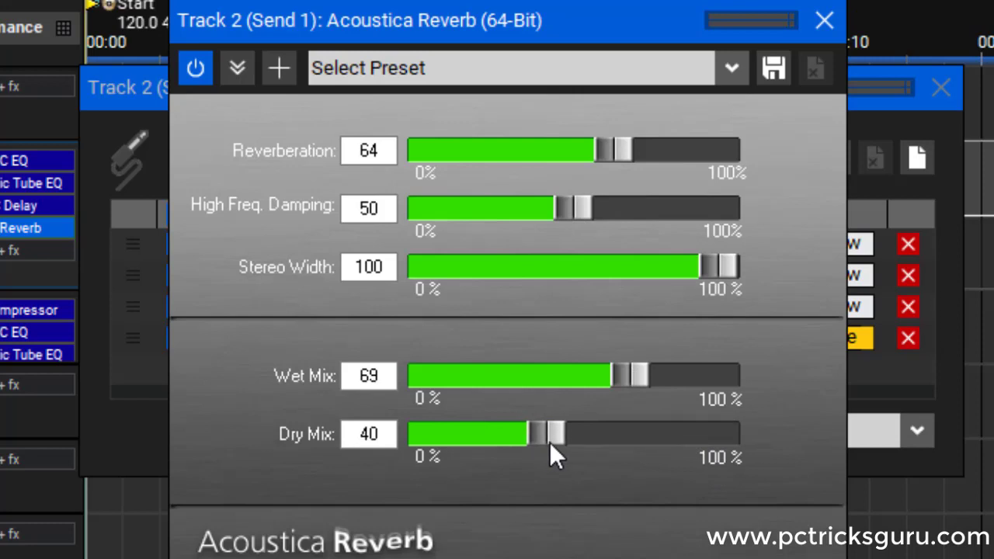
click(824, 21)
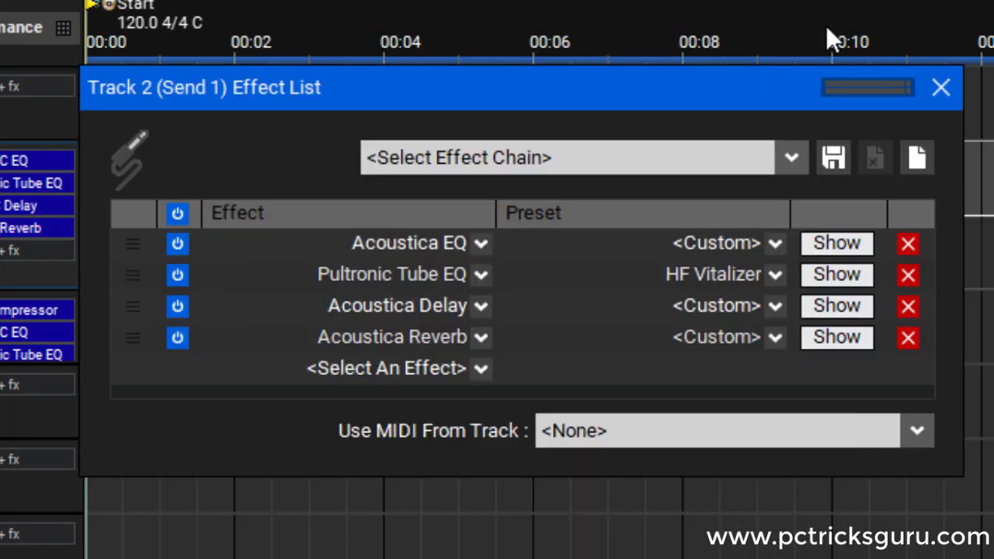
- Add Classic Chorus as Send 1's fifth effect, using the Fat on Rhodes preset
click(471, 366)
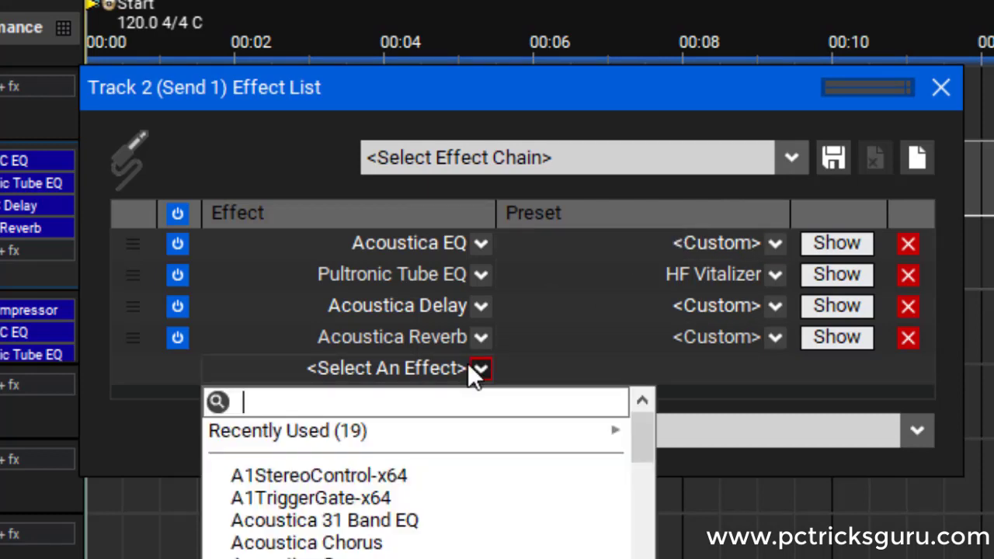
mouse_move(571, 441)
drag(641, 442, 649, 489)
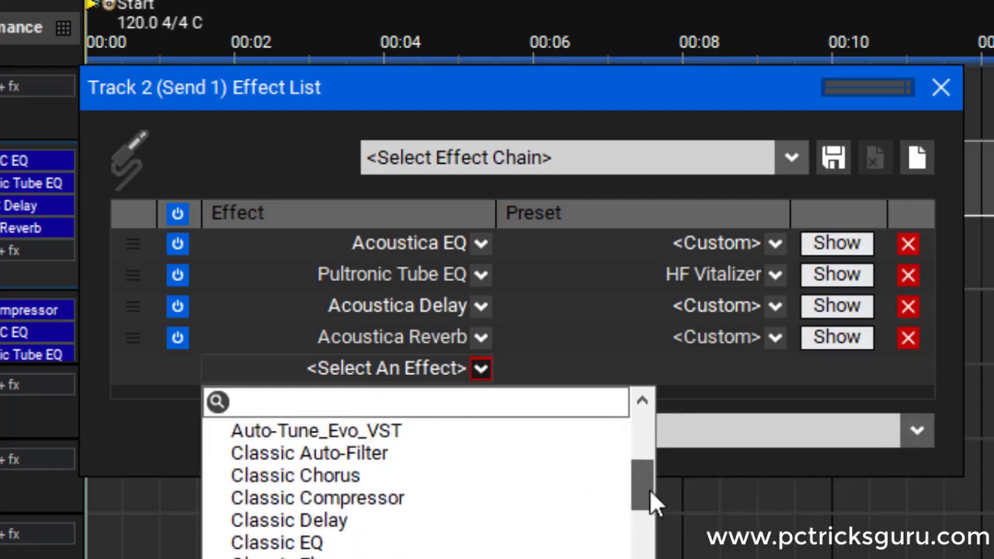
click(400, 473)
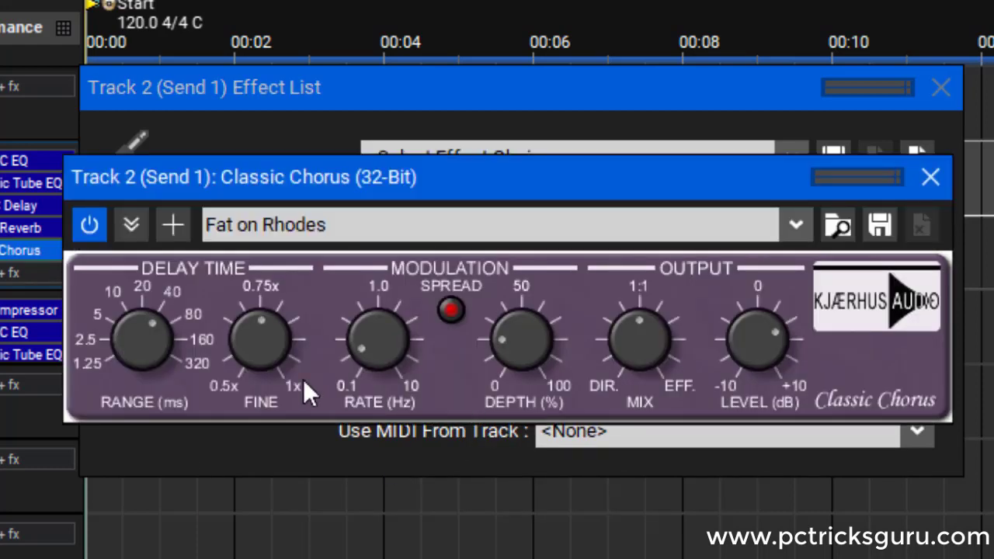
click(298, 216)
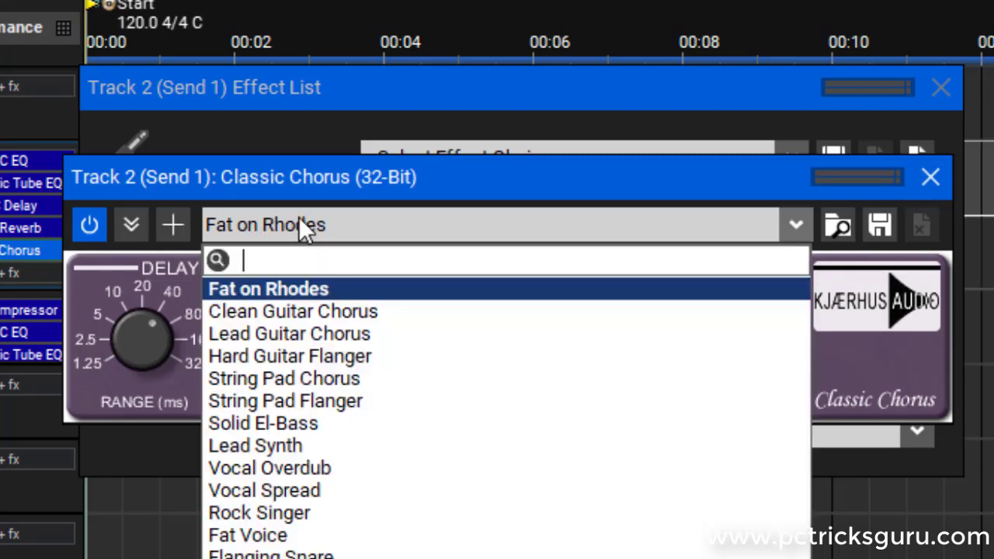
click(281, 285)
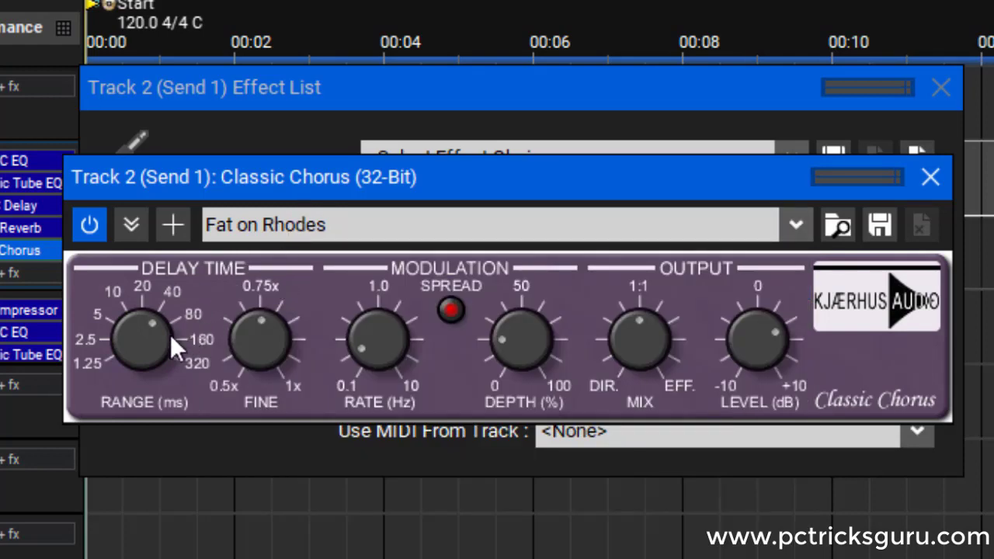
- Set the Classic Chorus delay range to about 20 ms and its output mix to about 0.5:1.5, and close the chorus window
mouse_move(154, 347)
mouse_down()
mouse_move(150, 333)
mouse_move(152, 358)
mouse_up()
drag(267, 333, 270, 339)
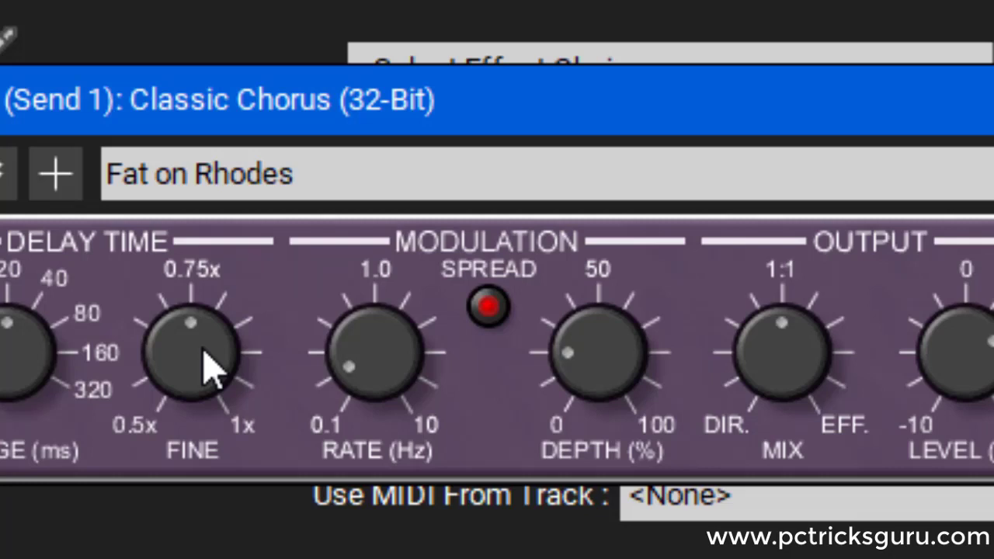
click(377, 365)
drag(791, 356, 768, 296)
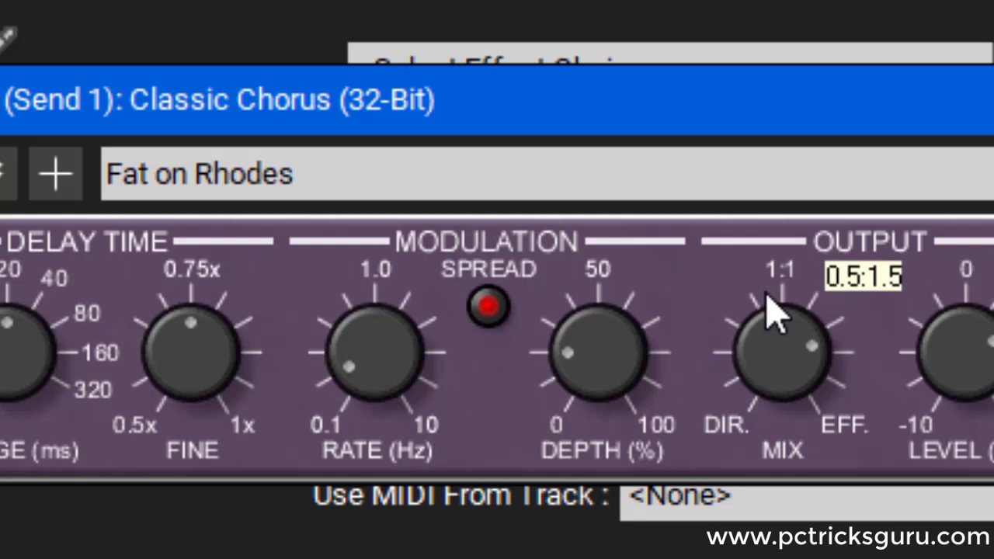
drag(765, 296, 767, 300)
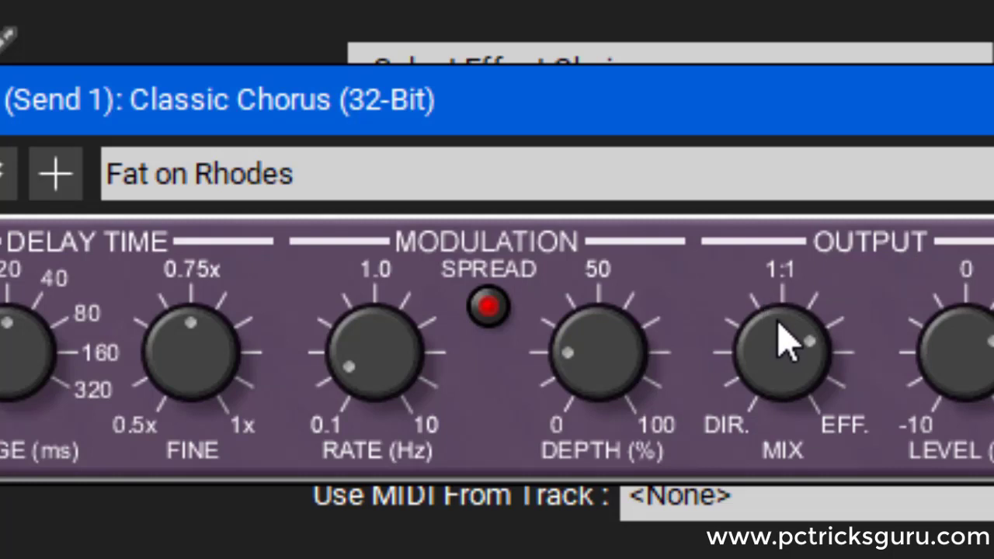
drag(785, 337, 787, 342)
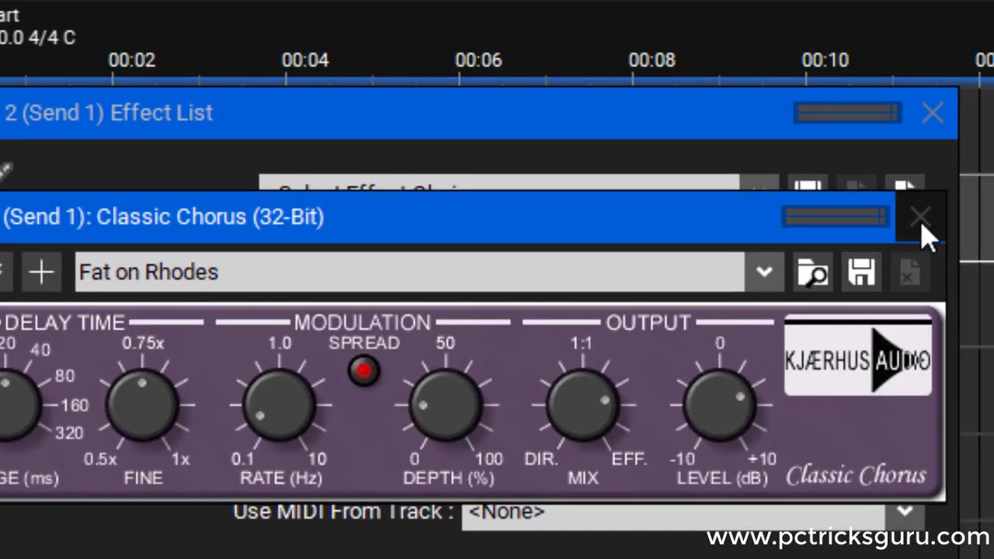
click(920, 219)
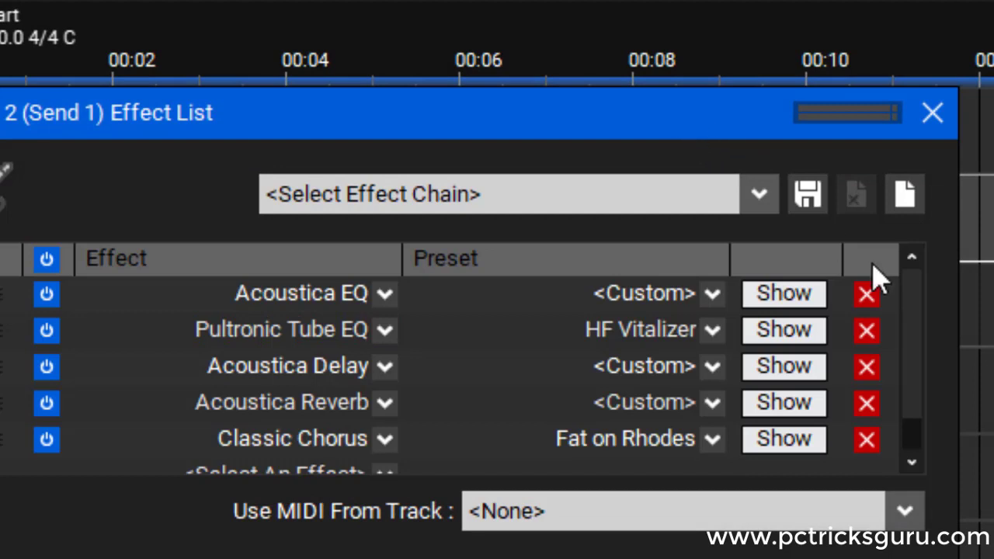
- Look through Send 1's full effect list, then close it
scroll(918, 345, down, 1)
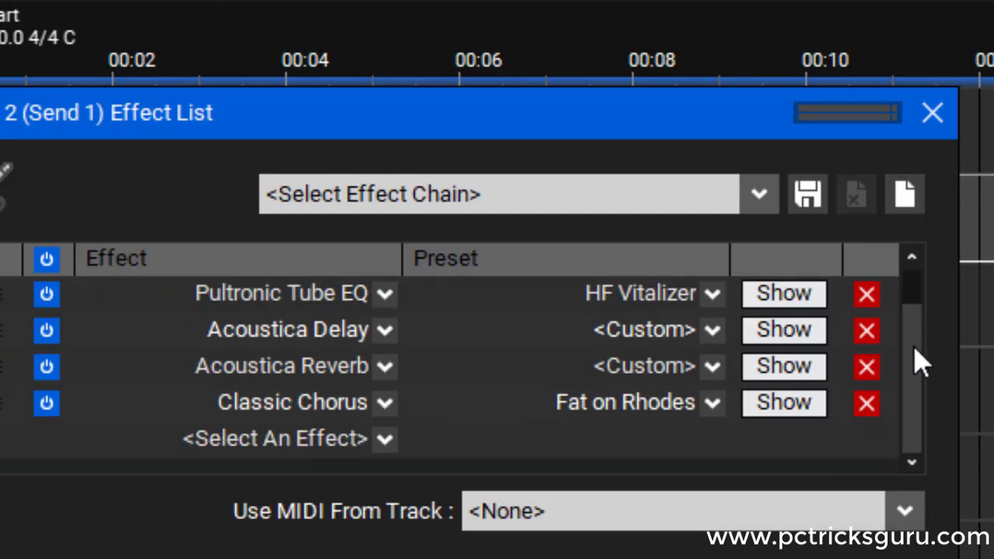
scroll(920, 357, up, 1)
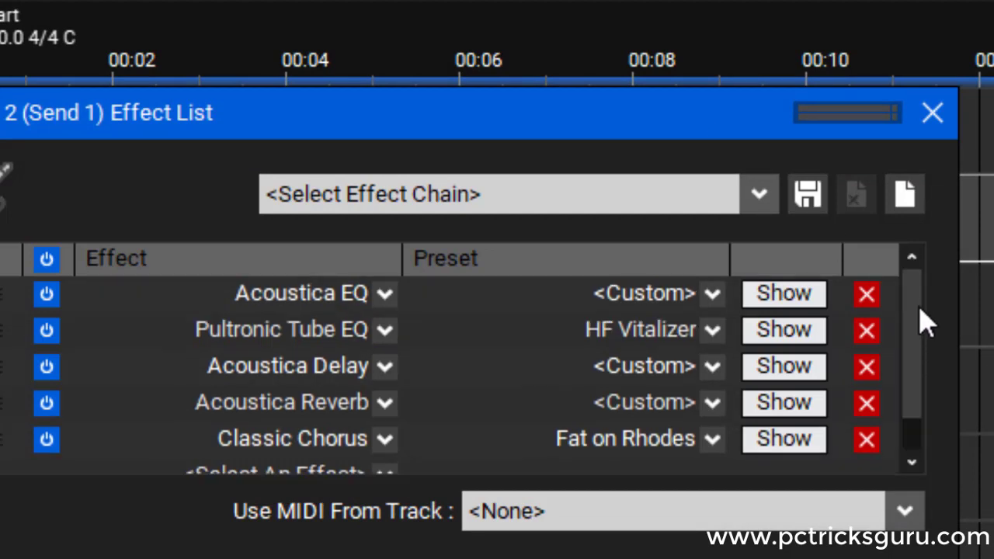
click(929, 118)
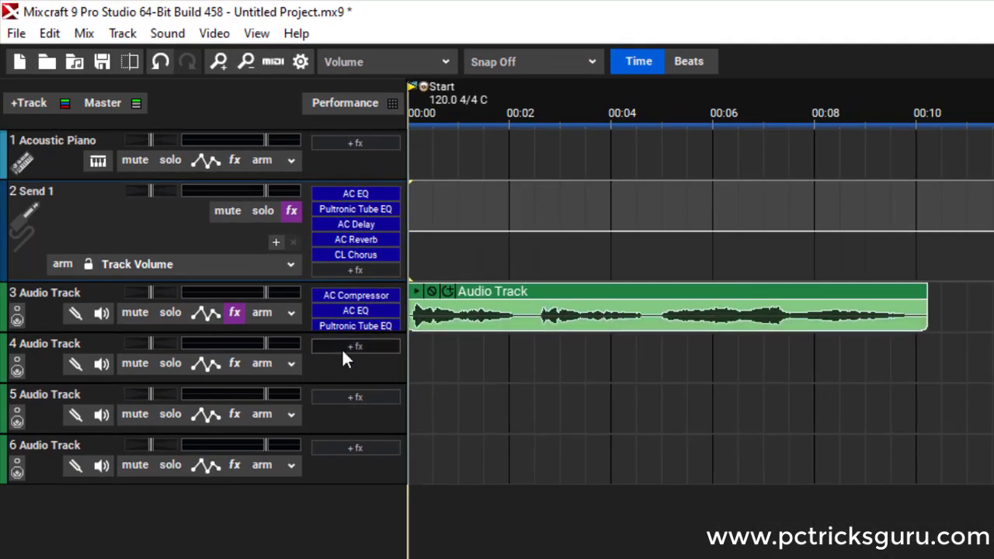
- Show an automation lane for track 3, set it to Send 1, and raise its send level slightly above 0
mouse_move(300, 347)
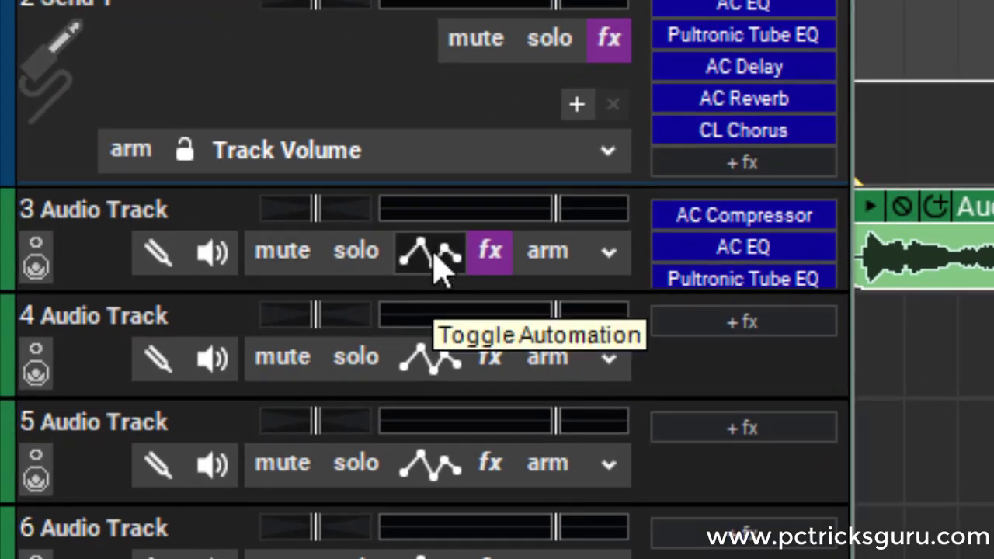
click(432, 252)
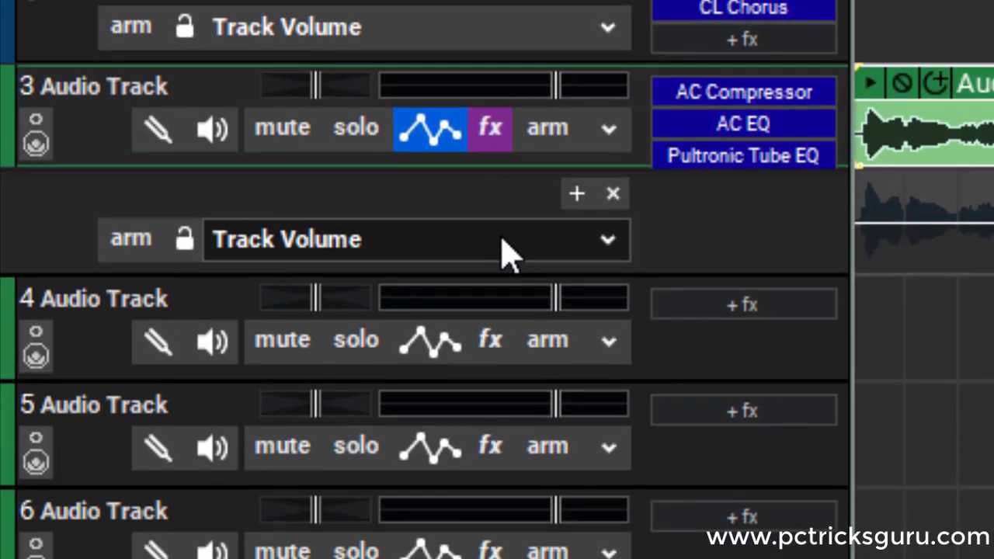
click(501, 370)
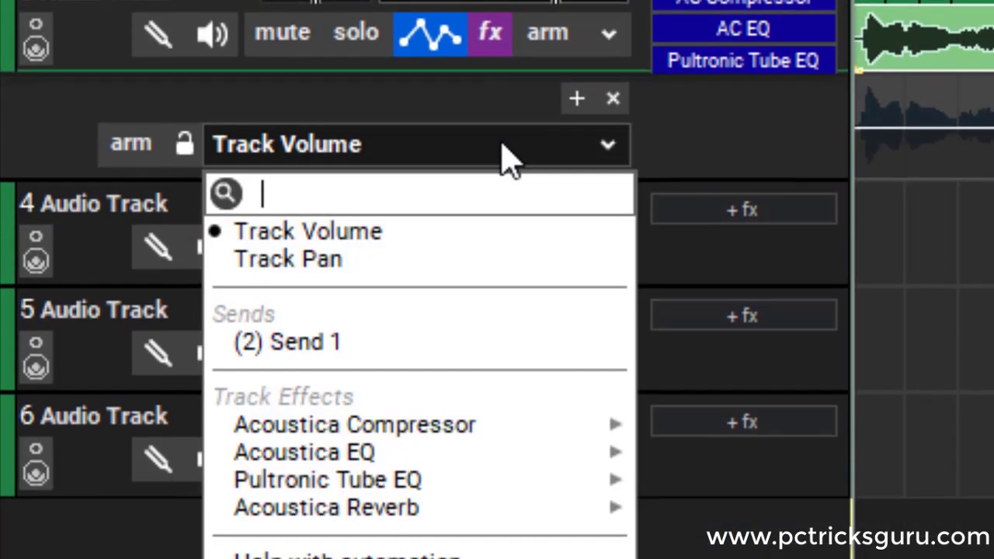
click(357, 349)
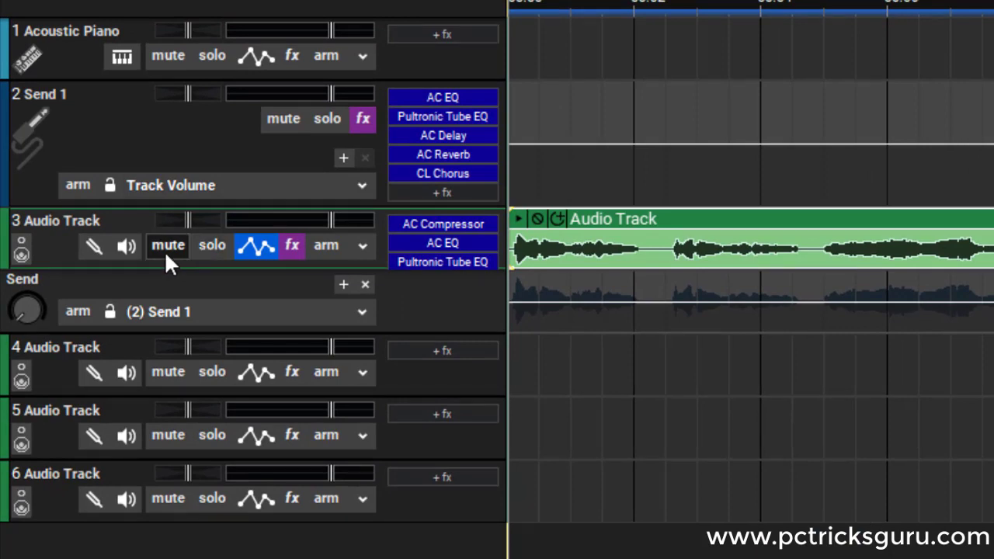
mouse_move(23, 310)
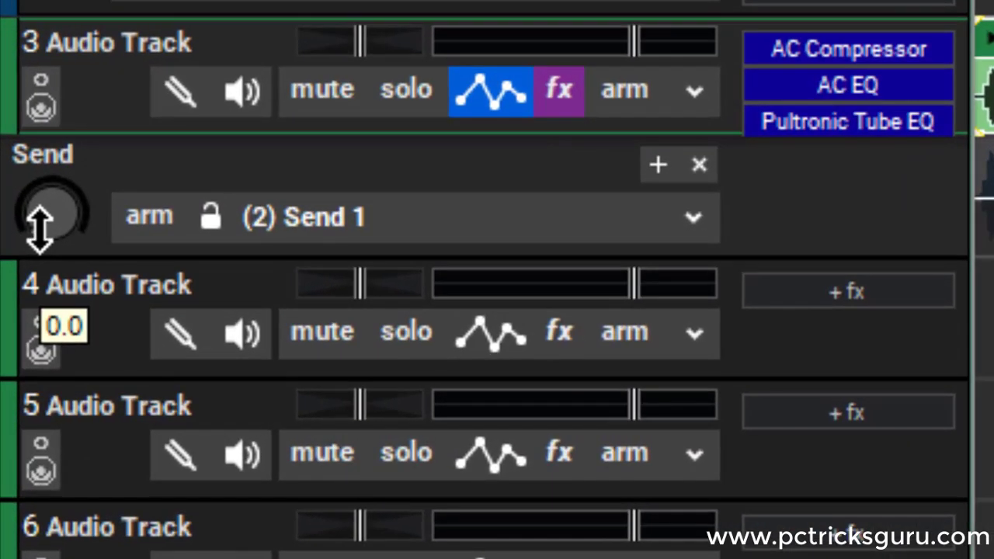
drag(39, 226, 37, 210)
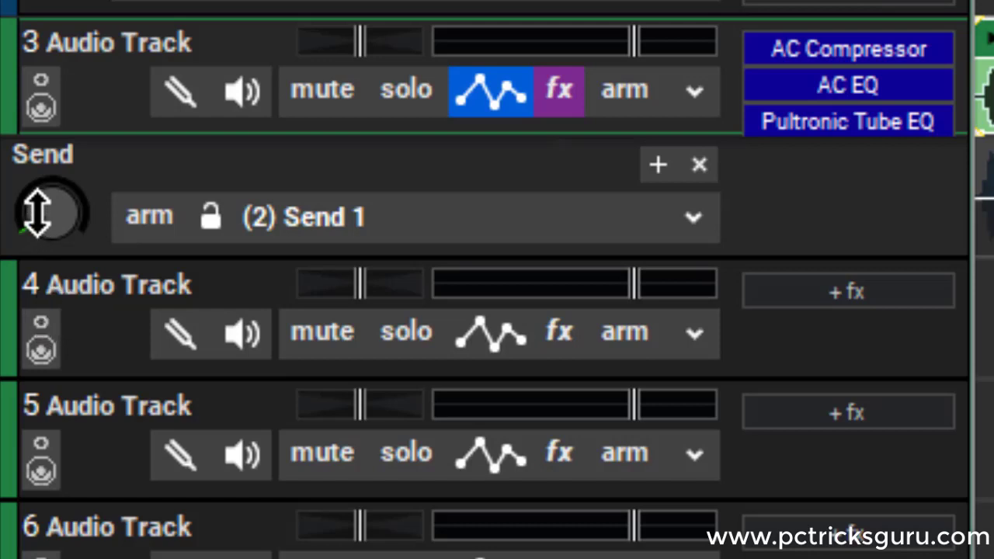
- Copy track 3's vocal clip onto track 4 and align the copy with the original's start
mouse_move(74, 241)
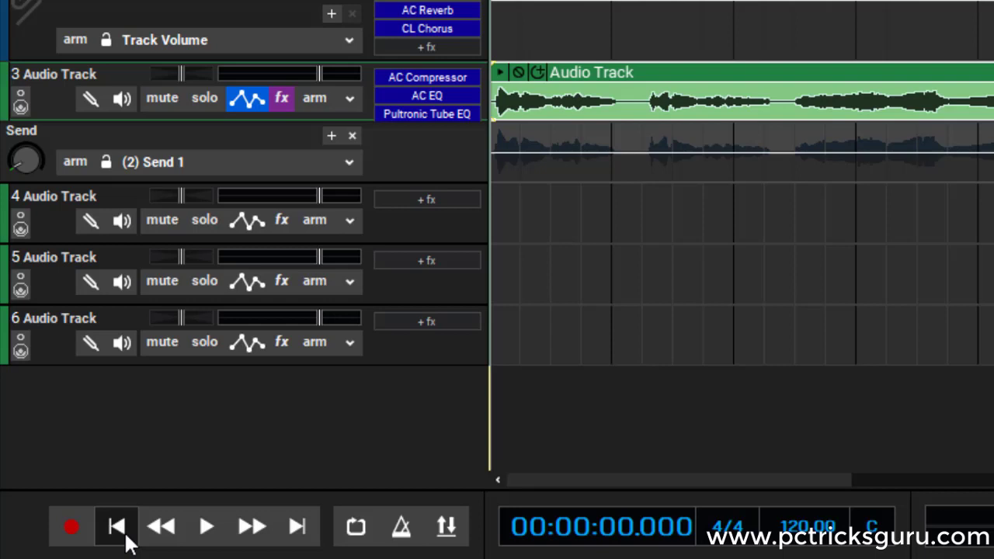
click(117, 527)
click(634, 72)
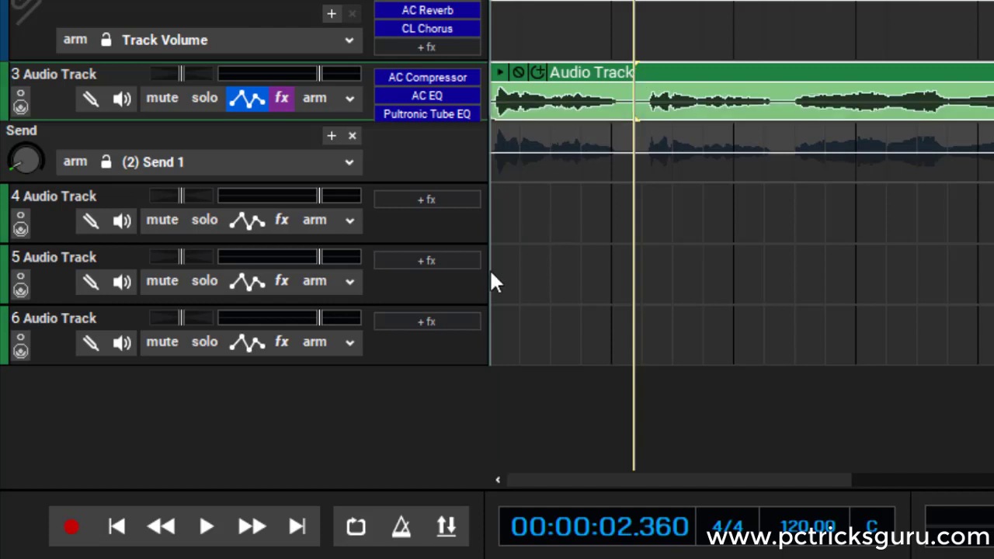
click(502, 225)
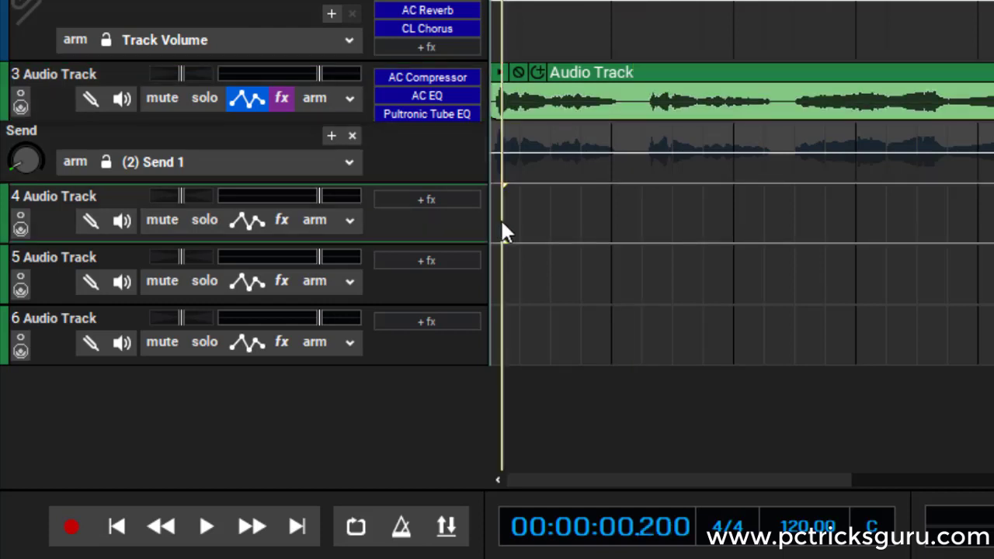
key(ctrl+v)
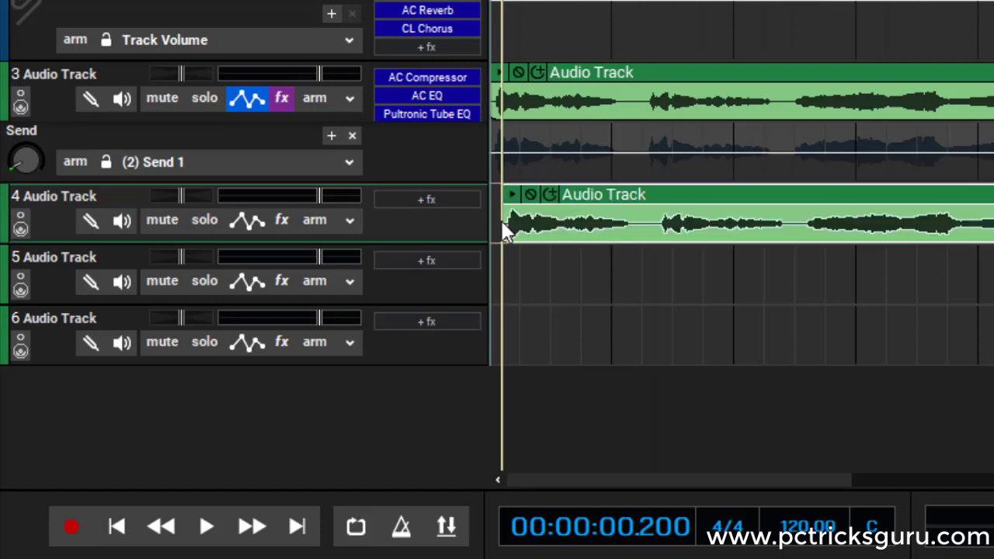
mouse_move(625, 222)
drag(660, 208, 635, 205)
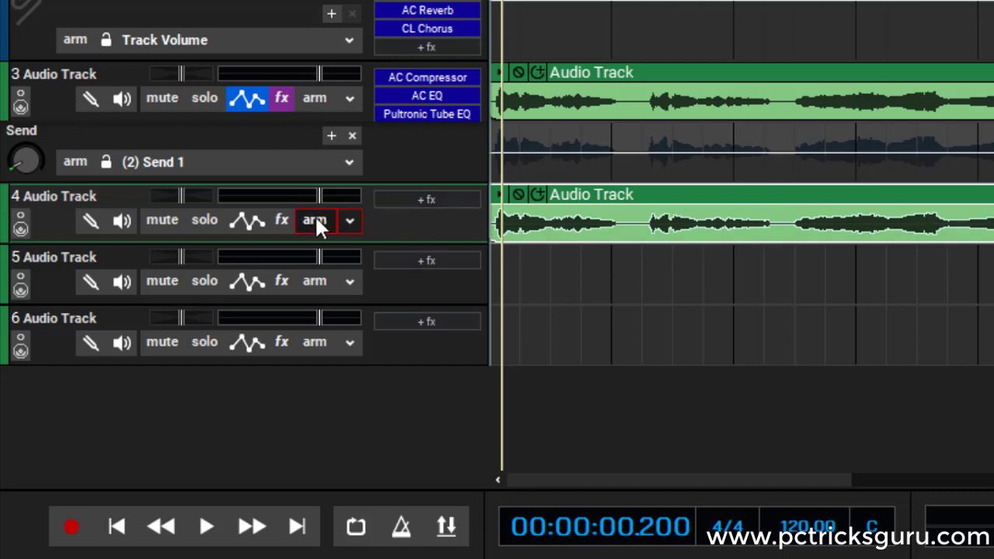
- Mute track 4 and play the processed vocal on track 3 from the project start to the clip's end
click(162, 221)
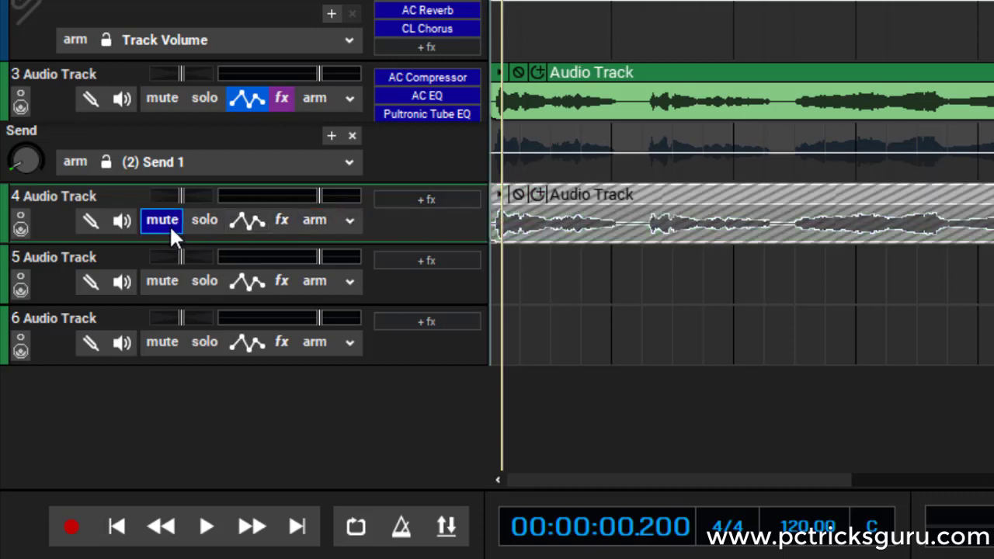
click(123, 527)
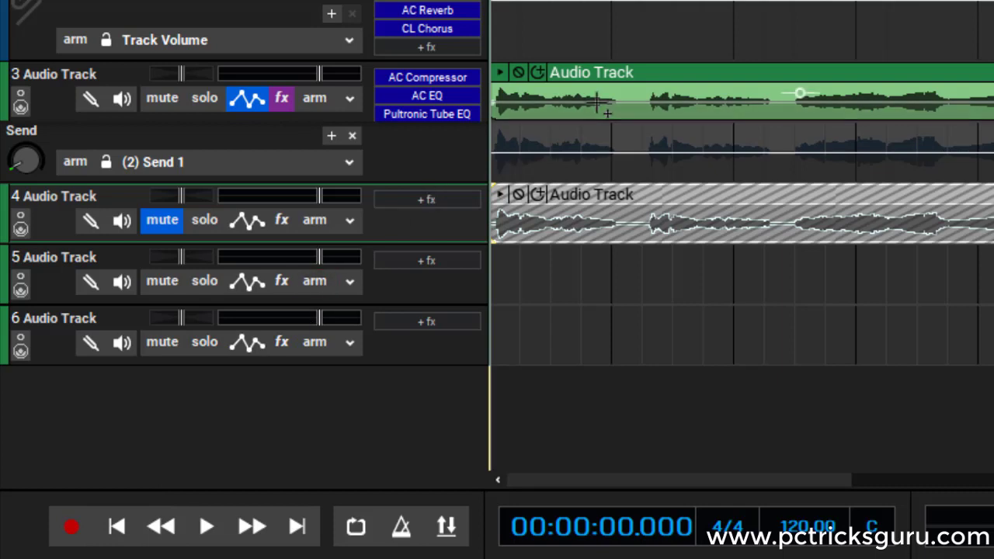
mouse_move(597, 102)
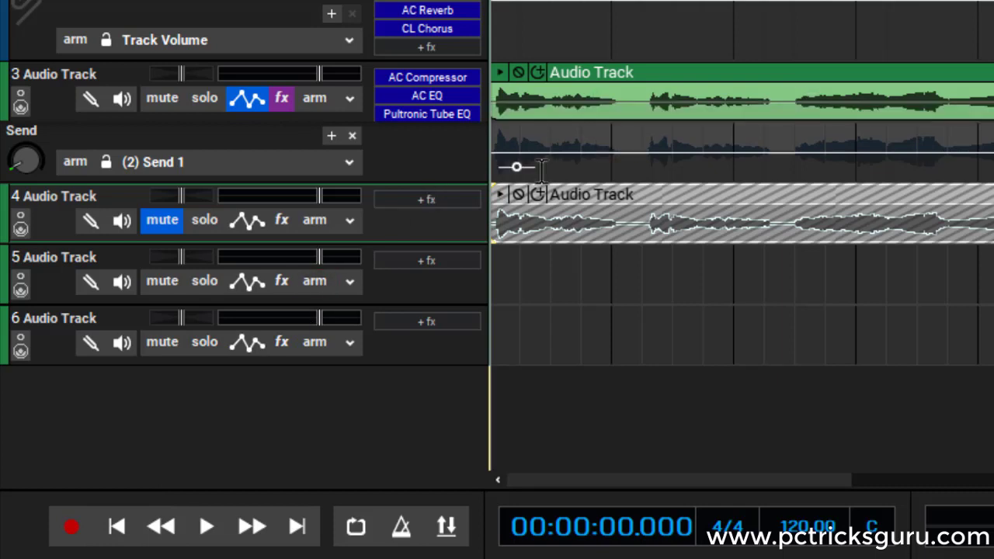
click(202, 527)
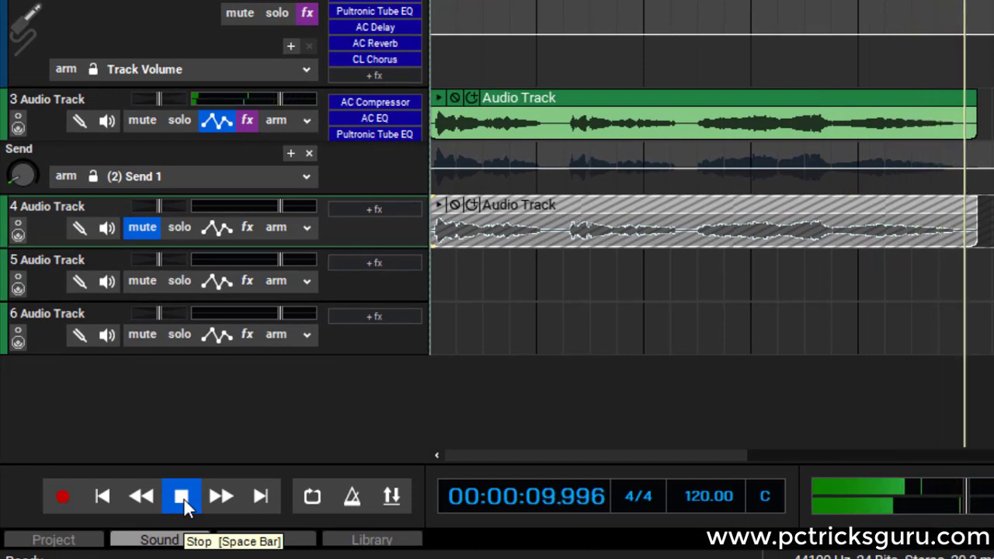
click(183, 498)
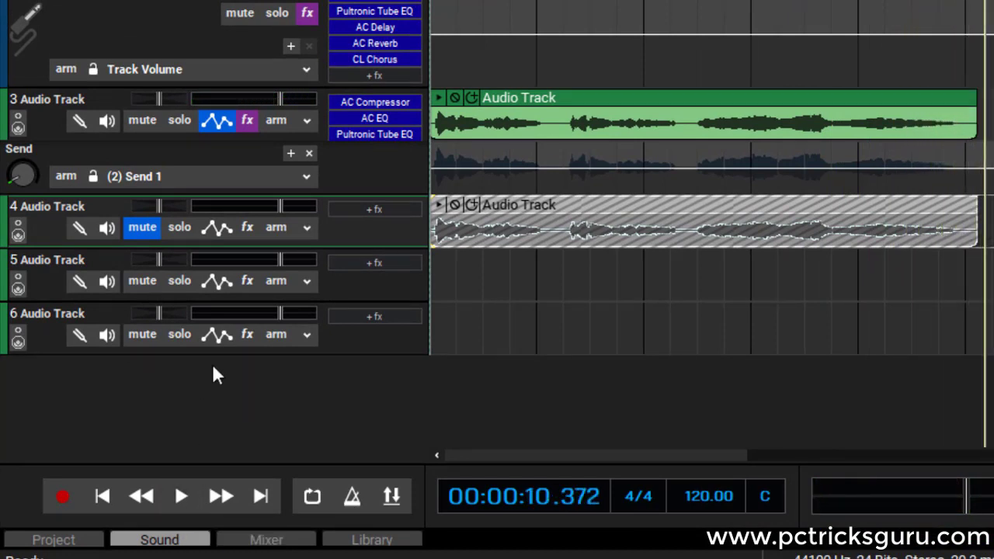
- Mute track 3, unmute track 4, and play the unprocessed vocal copy from the start for comparison
mouse_move(443, 128)
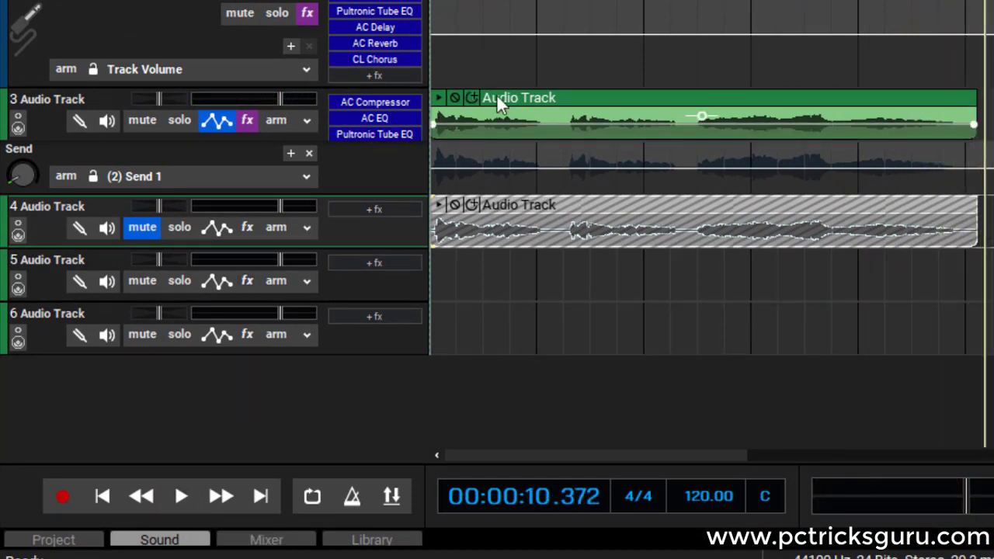
click(140, 121)
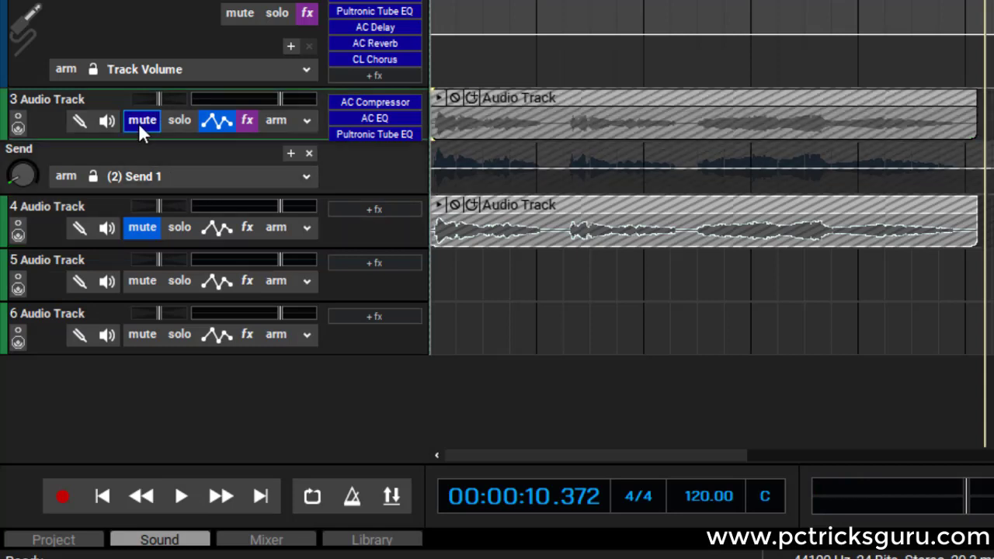
click(143, 226)
click(103, 501)
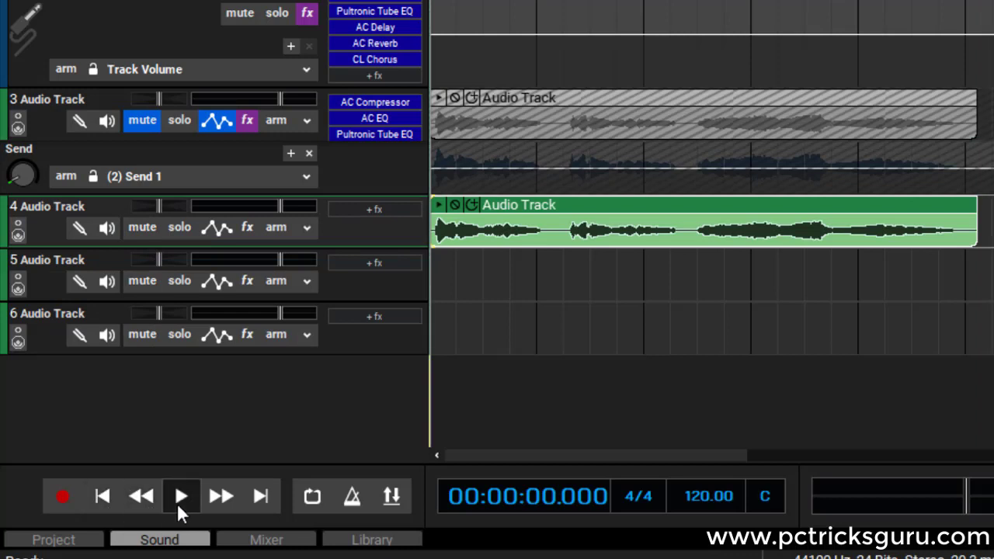
click(181, 497)
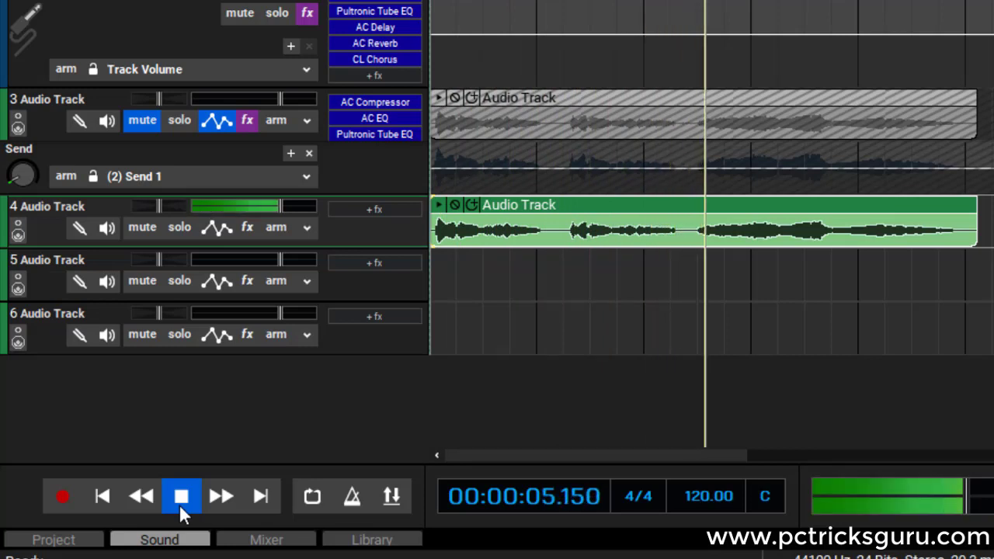
click(179, 504)
- Unmute track 3, mute track 4 again, and replay the processed vocal from the start
click(106, 499)
click(131, 122)
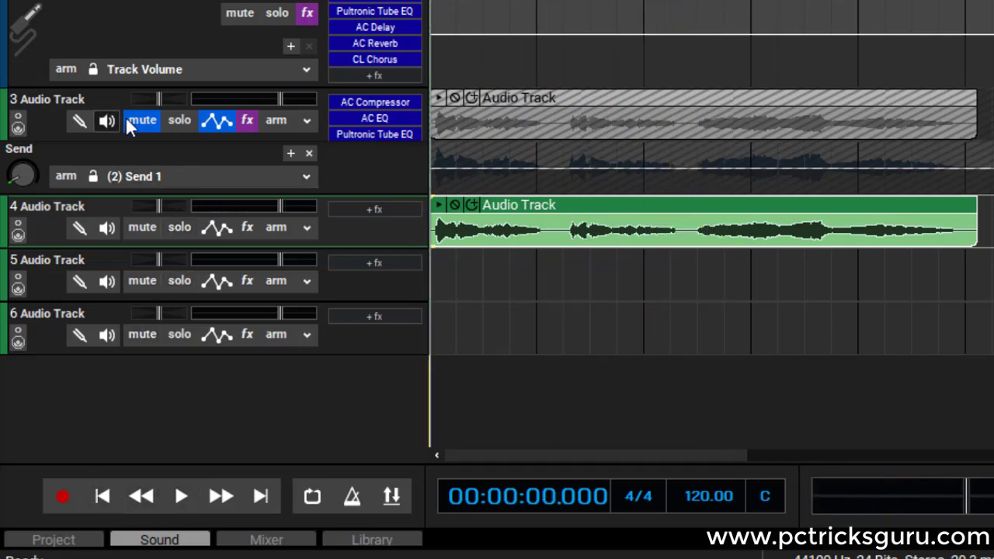
click(135, 228)
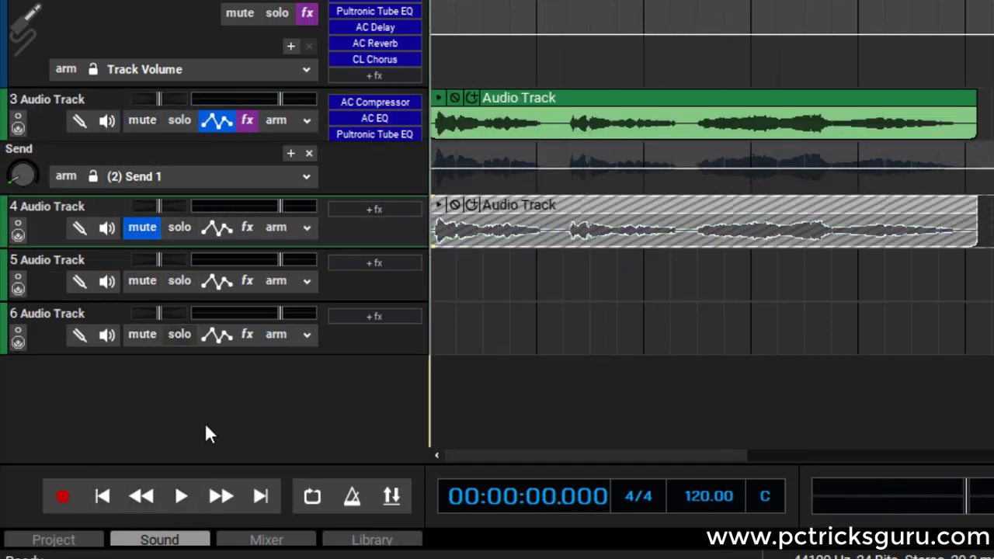
click(182, 497)
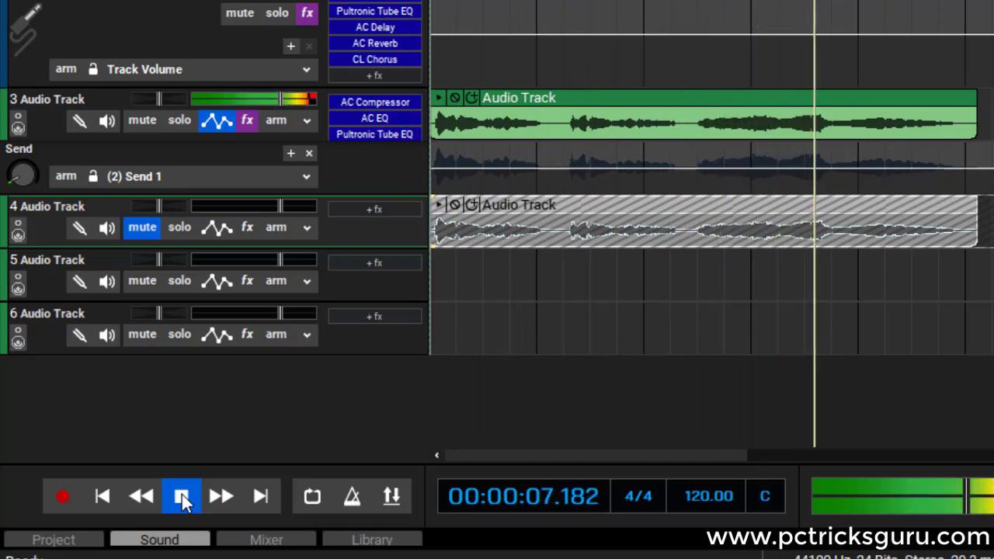
click(182, 494)
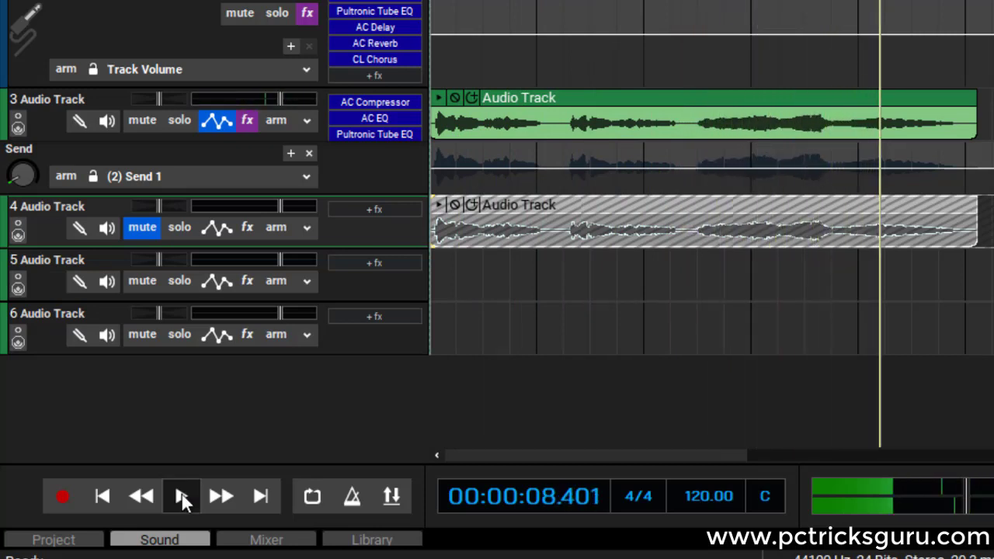